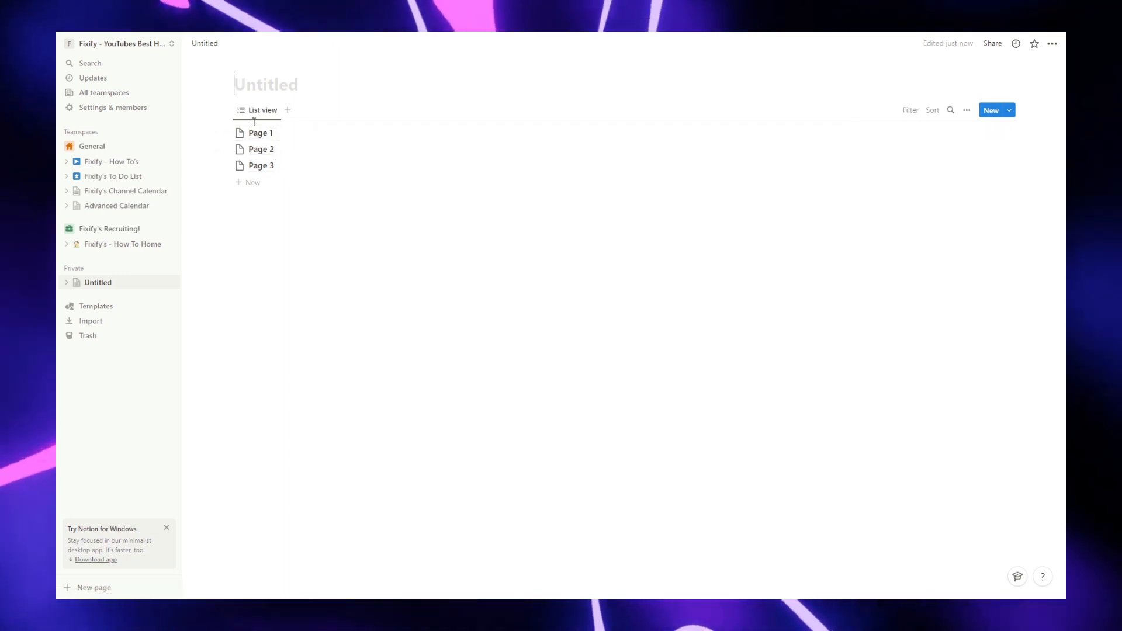
Step: Title the untitled page Journal and give it the fountain pen emoji as its icon
click(275, 89)
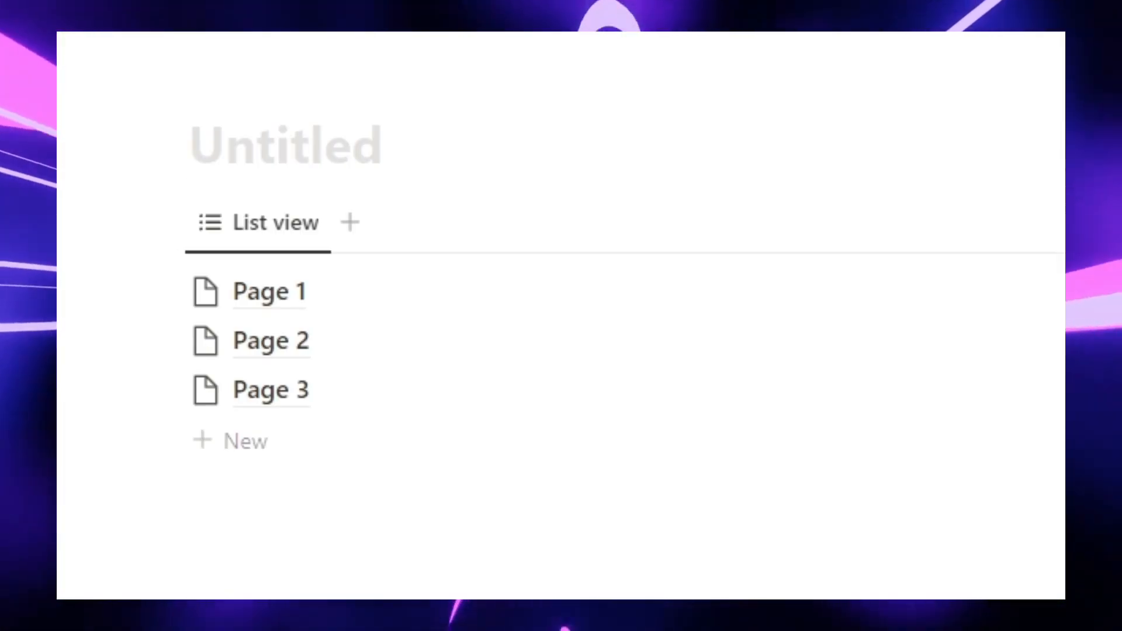
text(Journal)
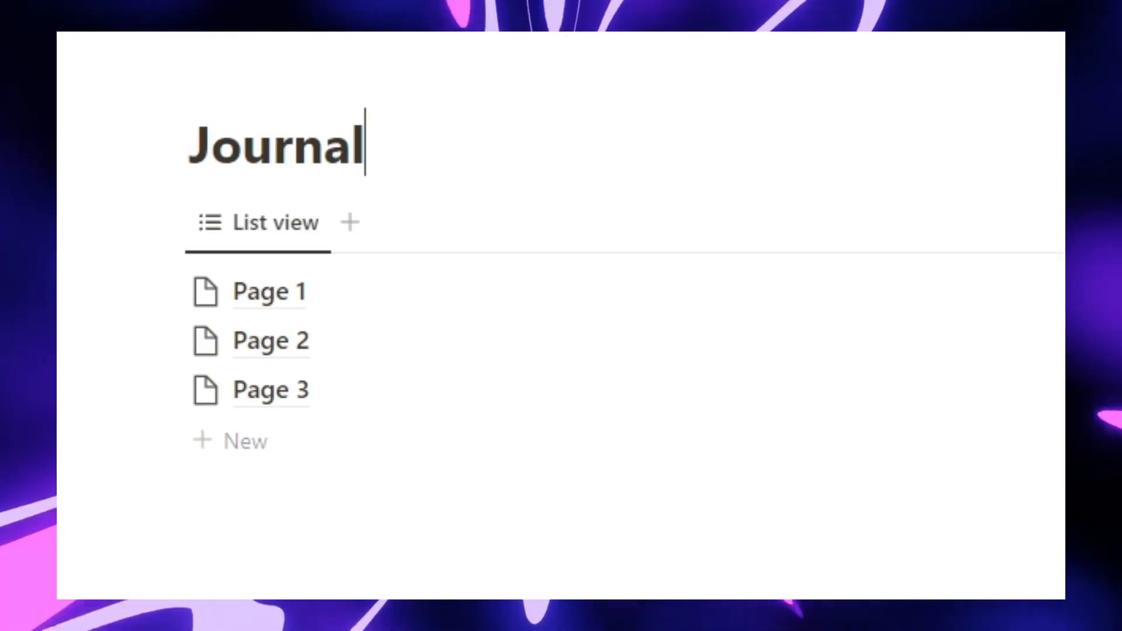
mouse_move(70, 55)
click(228, 108)
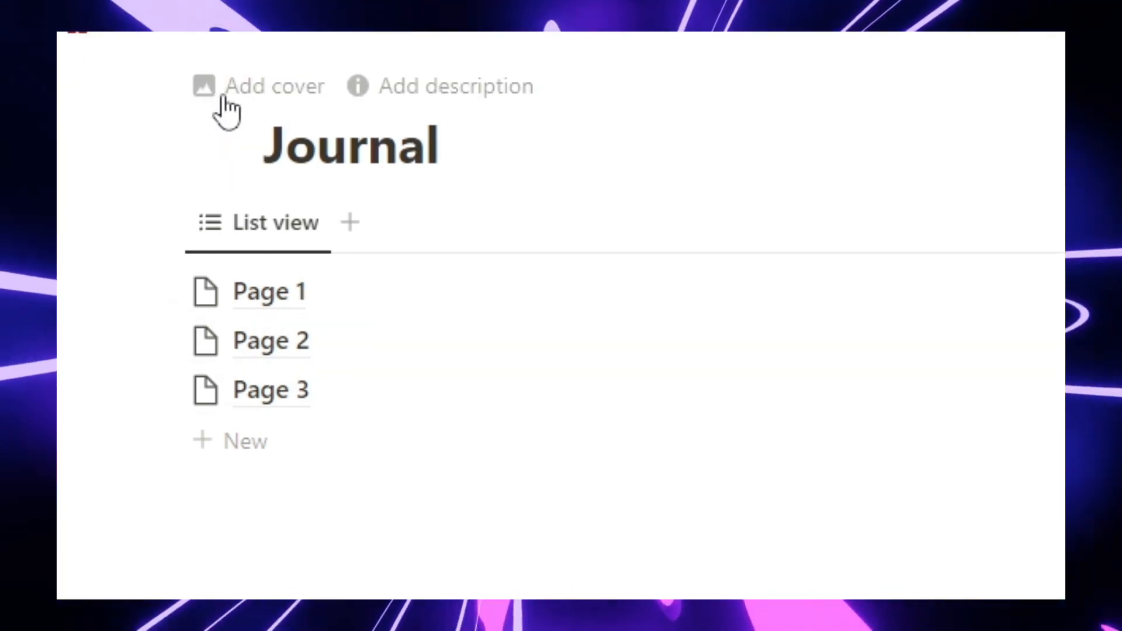
click(226, 151)
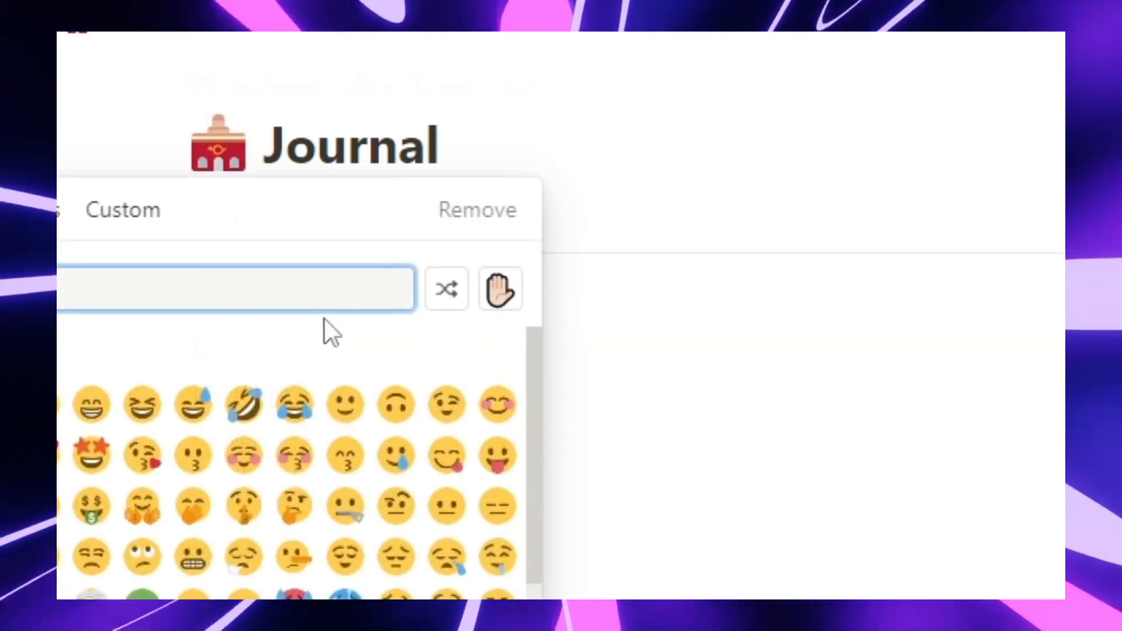
text(pen)
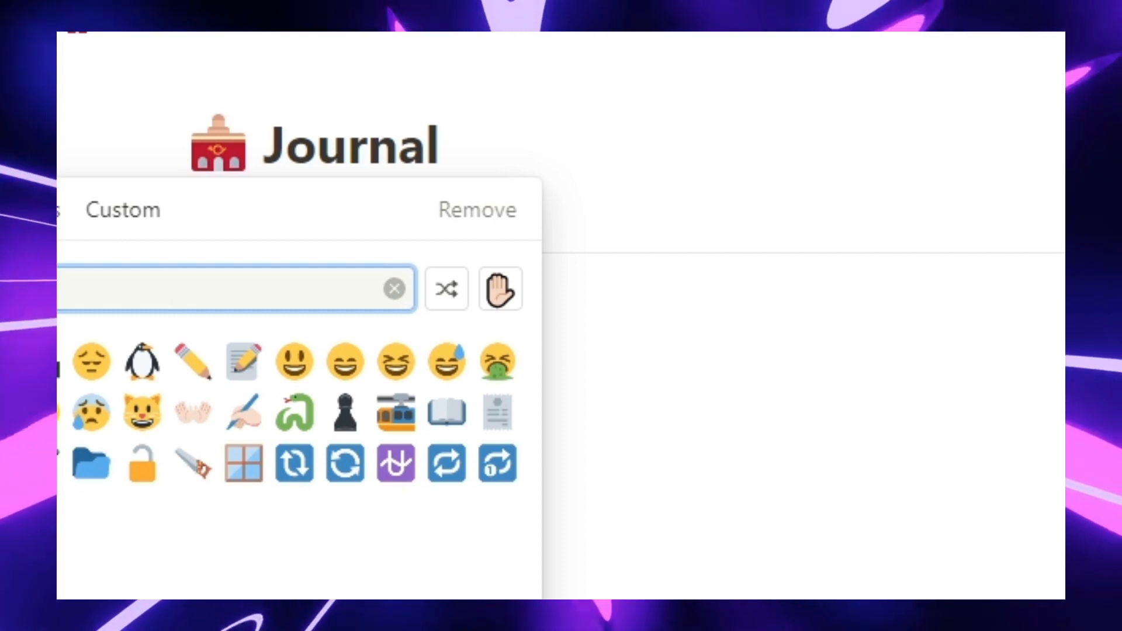
key(Return)
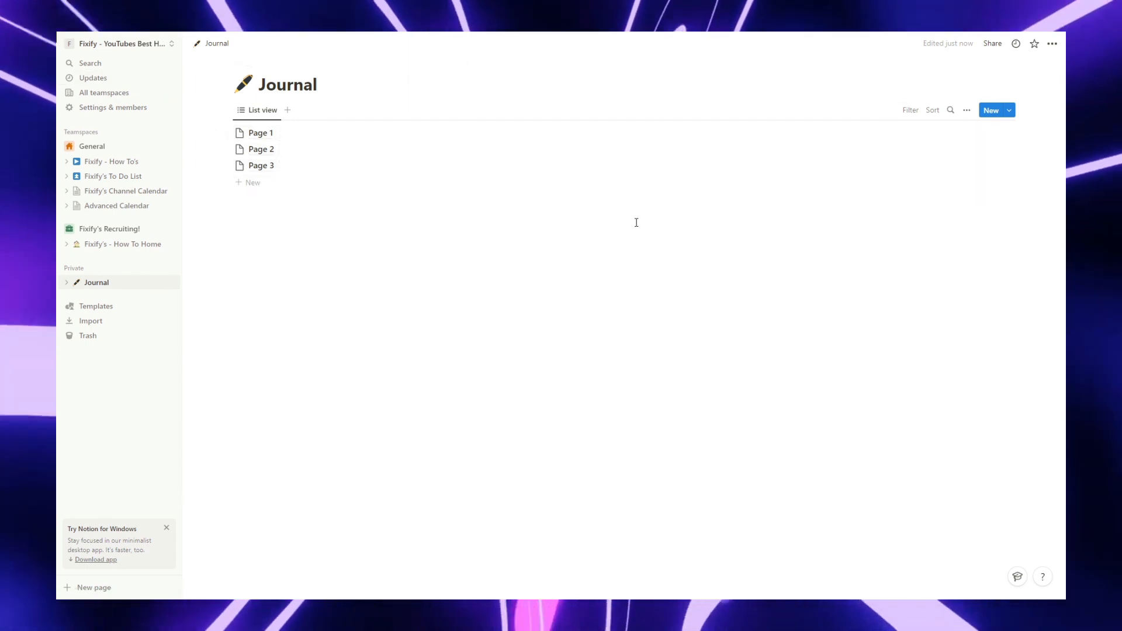
Step: Add a cover to the Journal page and change it to the second James Webb Telescope gallery image
click(264, 69)
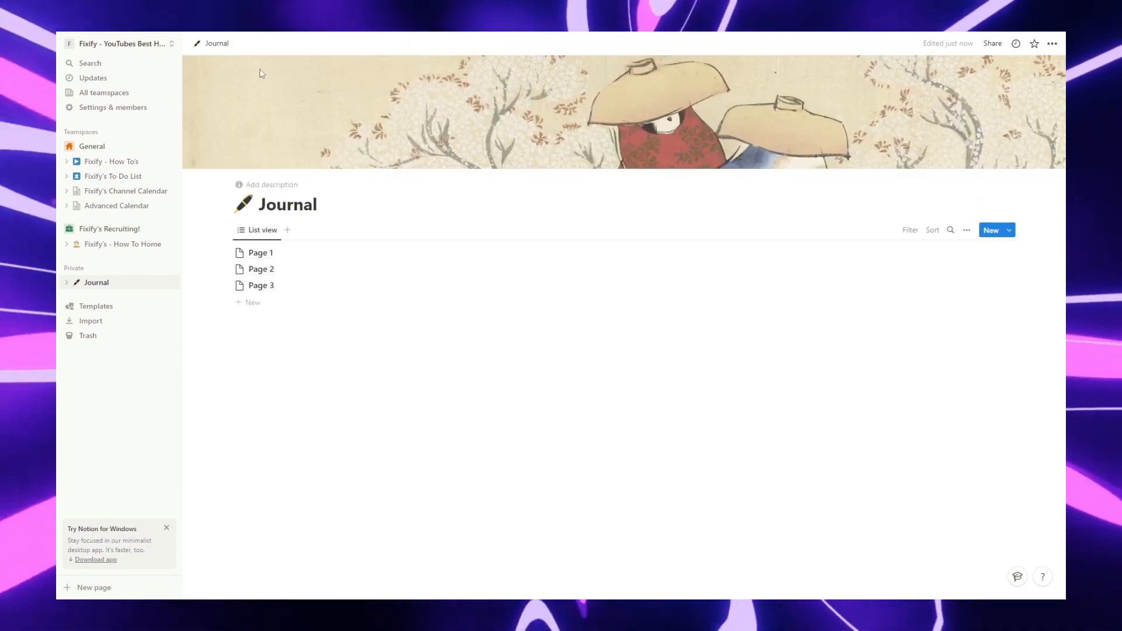
click(746, 159)
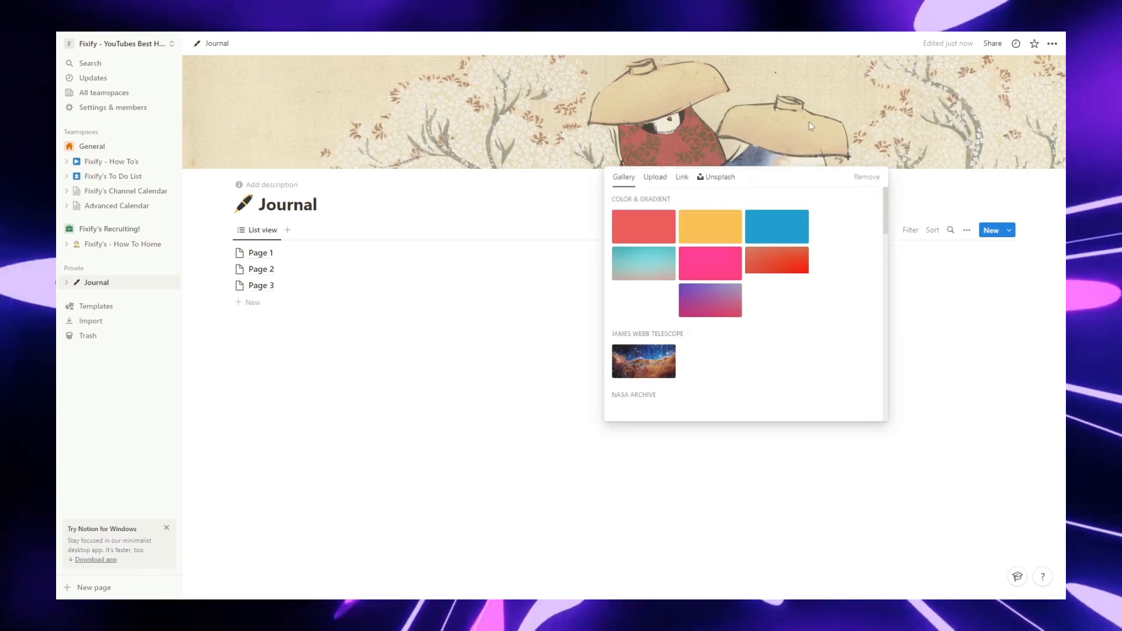
scroll(886, 219, down, 1)
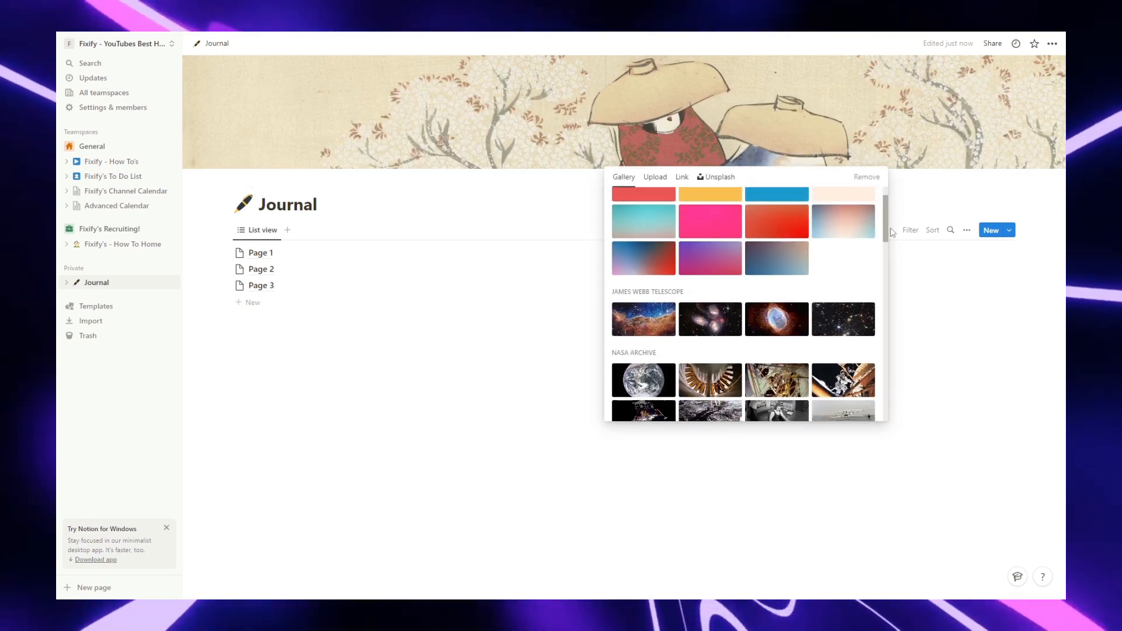
scroll(876, 266, down, 2)
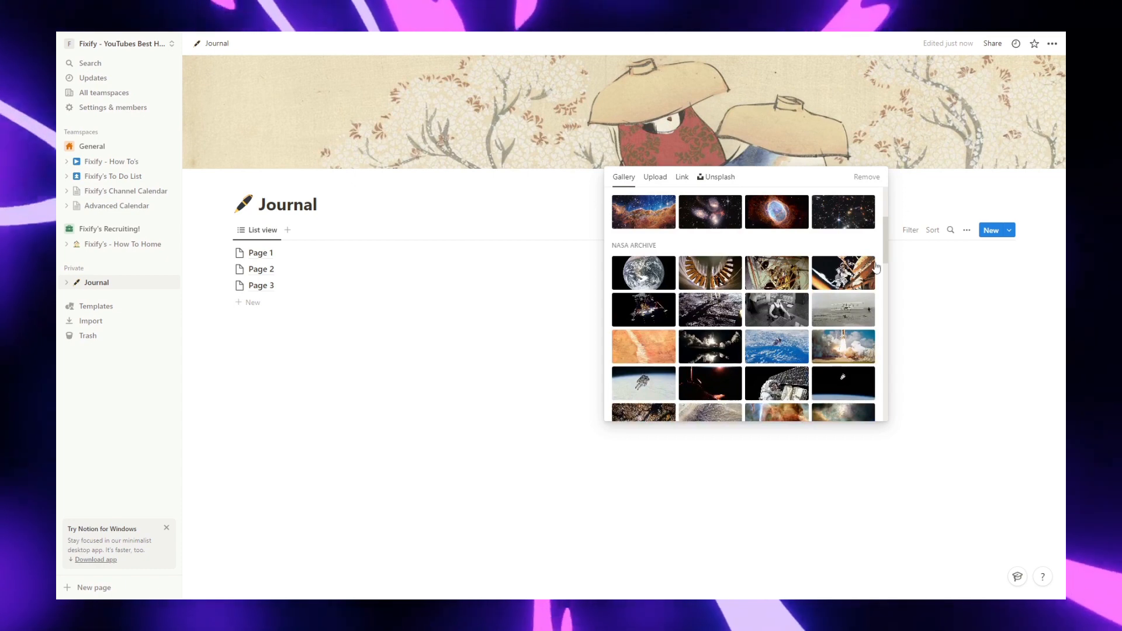
click(726, 216)
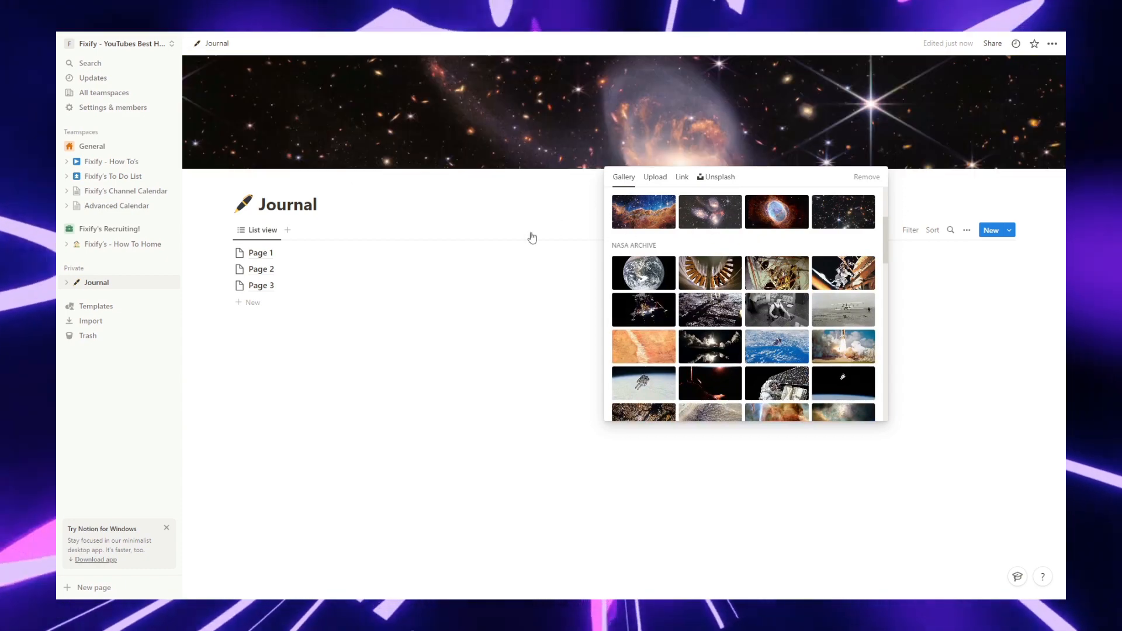
click(985, 196)
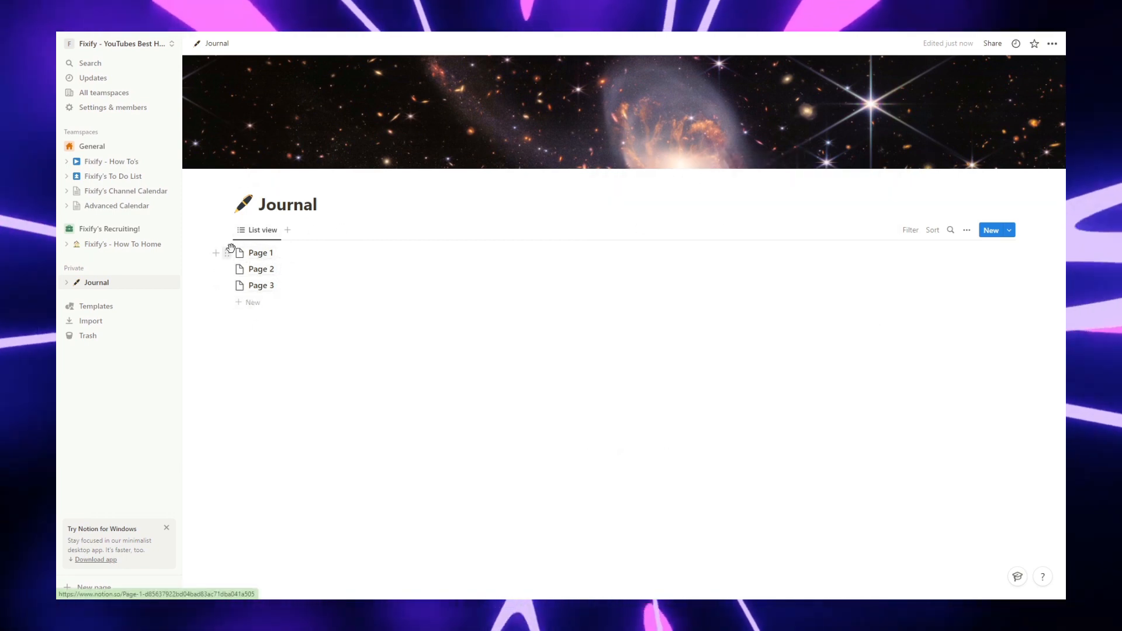
Step: Open Page 1 from the Journal list and rename it Thoughts
click(228, 251)
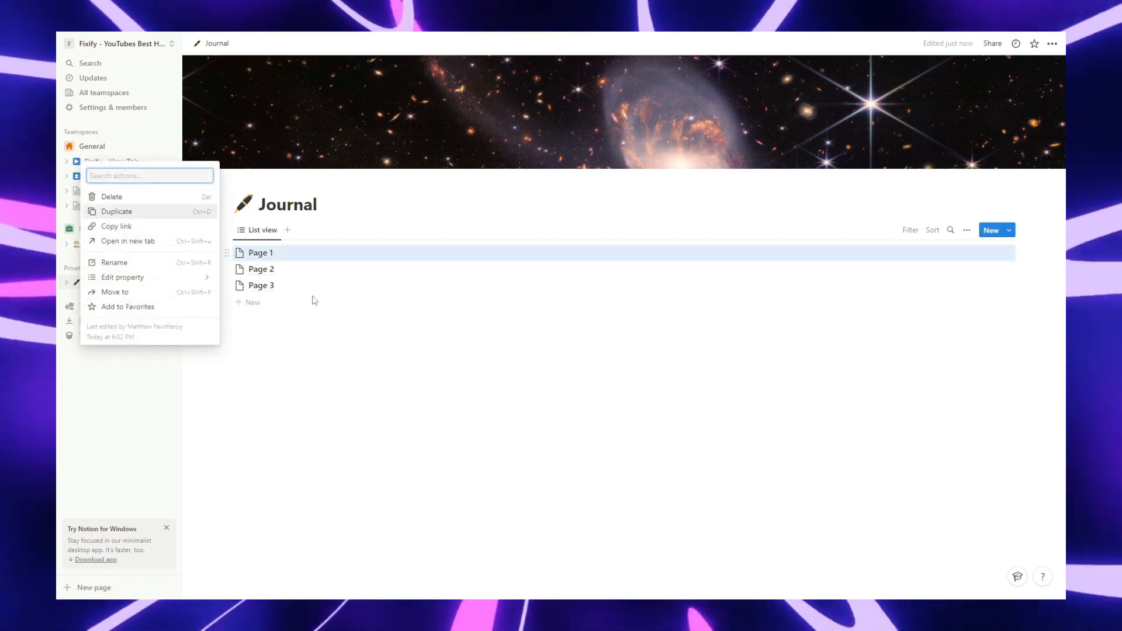
key(Escape)
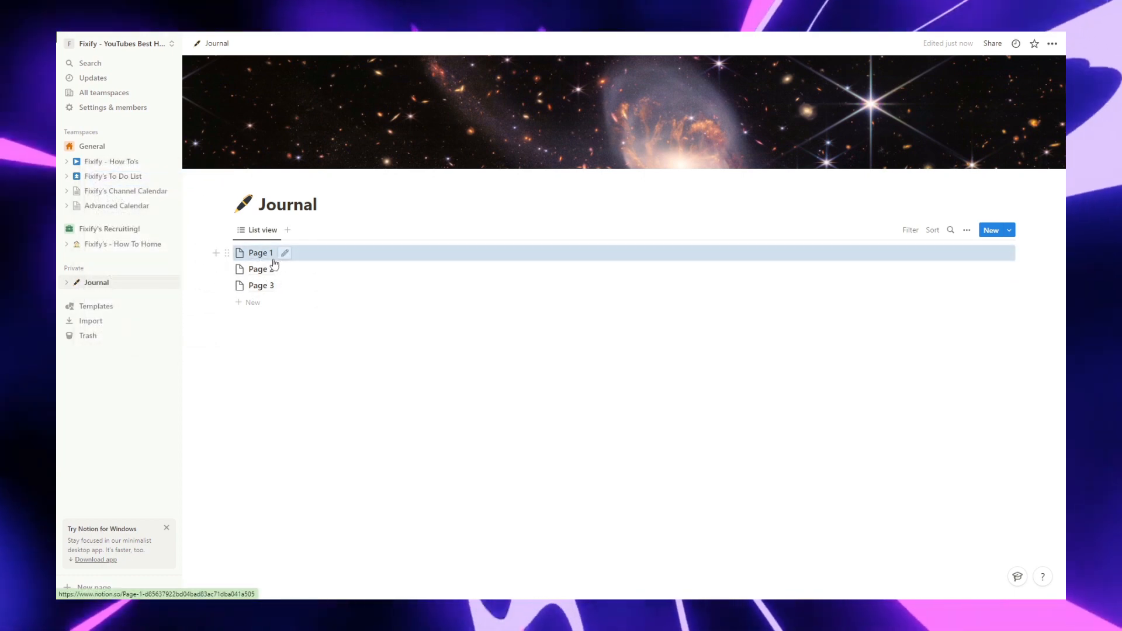
click(273, 259)
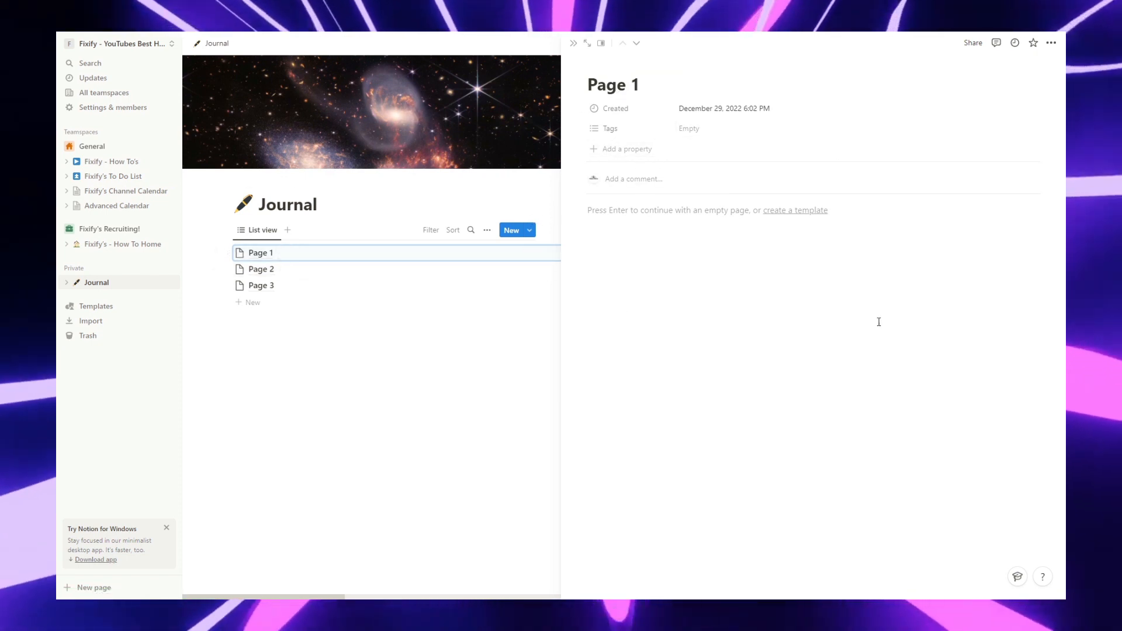
drag(655, 85, 549, 85)
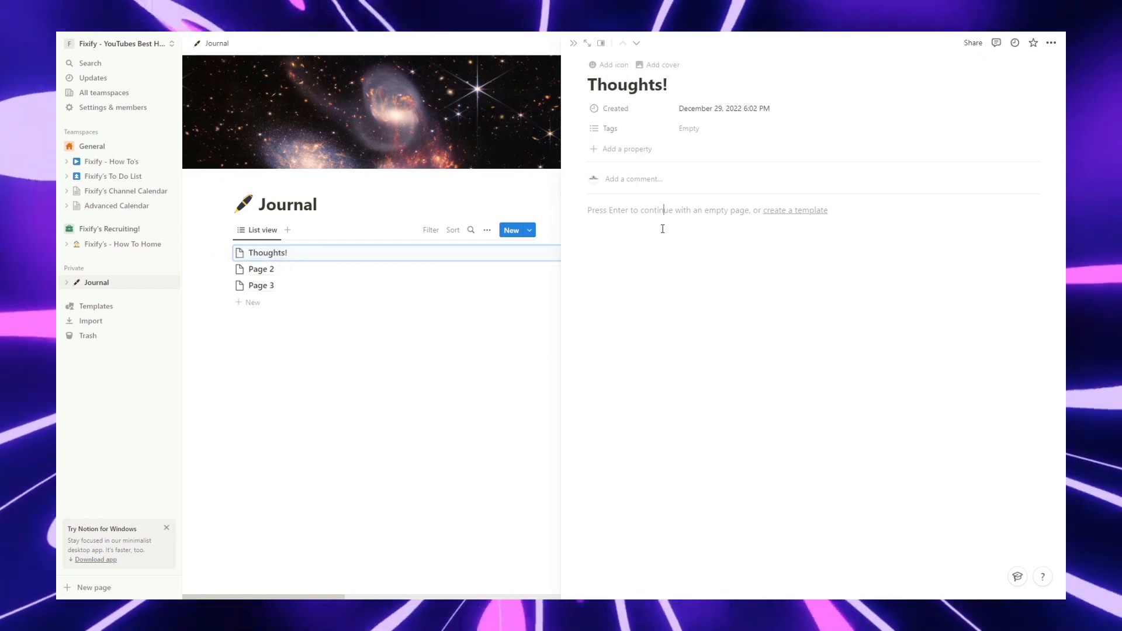
click(663, 227)
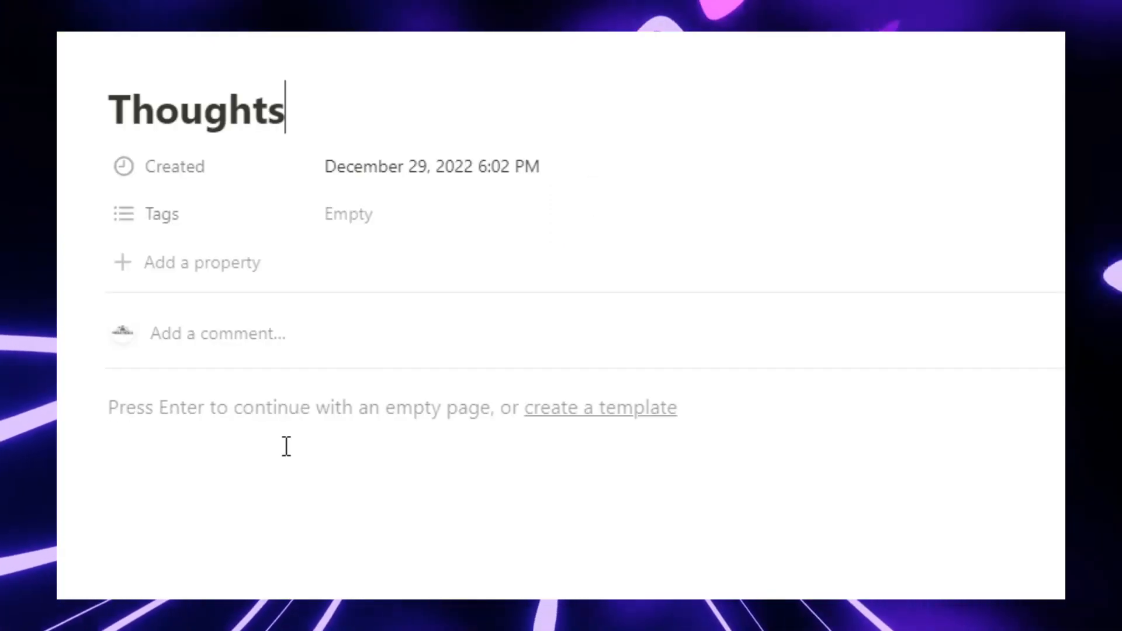
Step: Write two lines in the Thoughts page body: "I think Notion Is Pretty Cool" and "I Think you should all subscrbie"
key(Return)
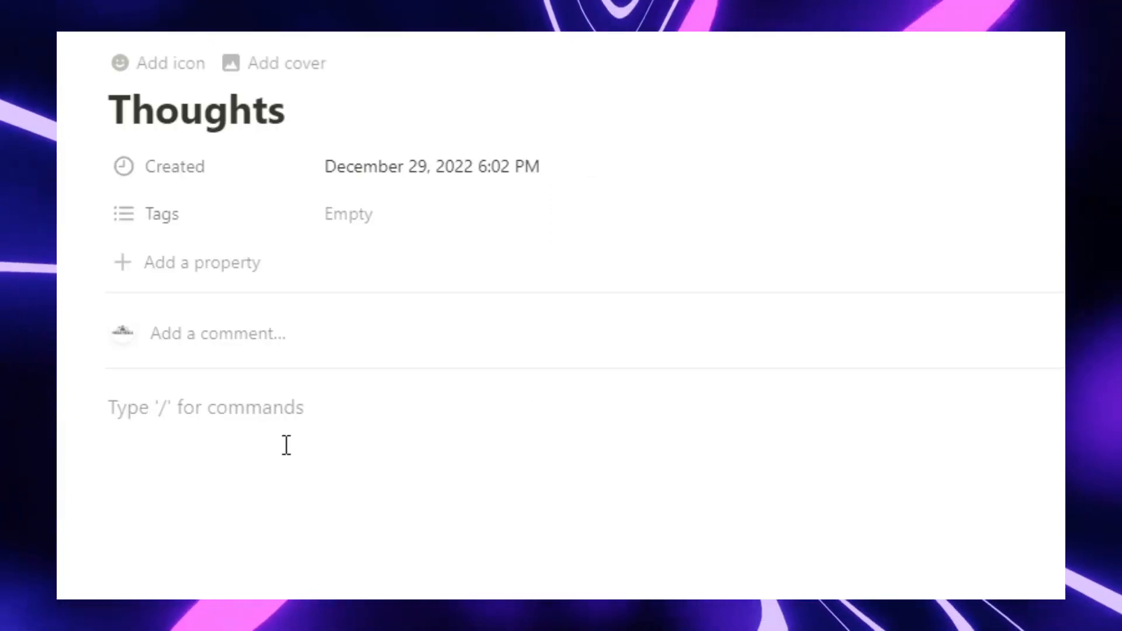
text(I think Notion Is Prett)
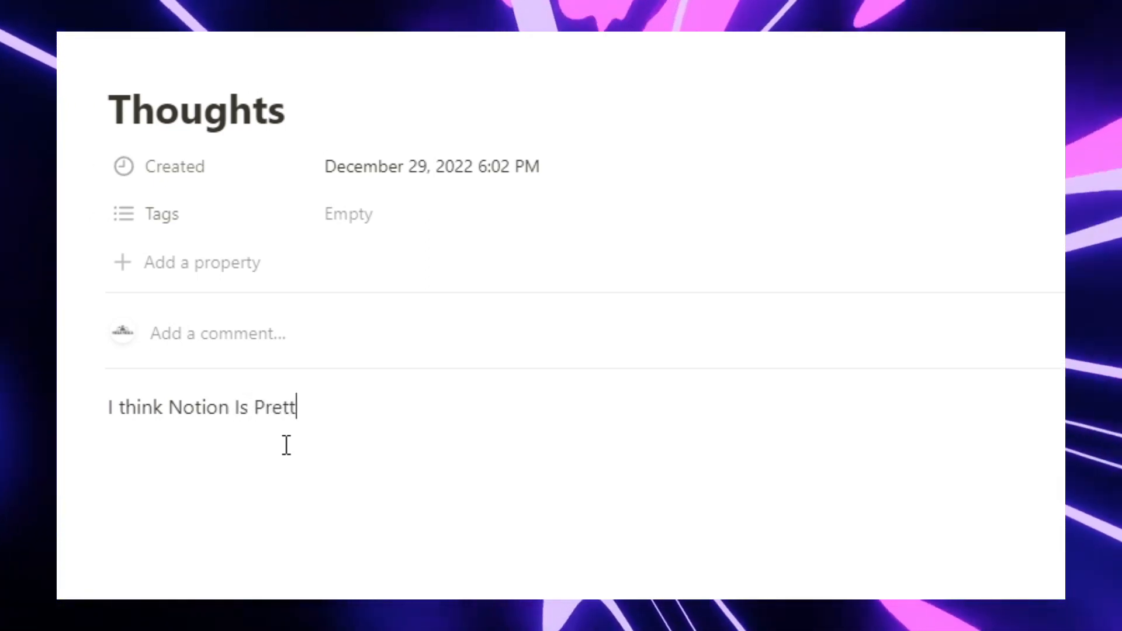
text(Cool)
key(Return)
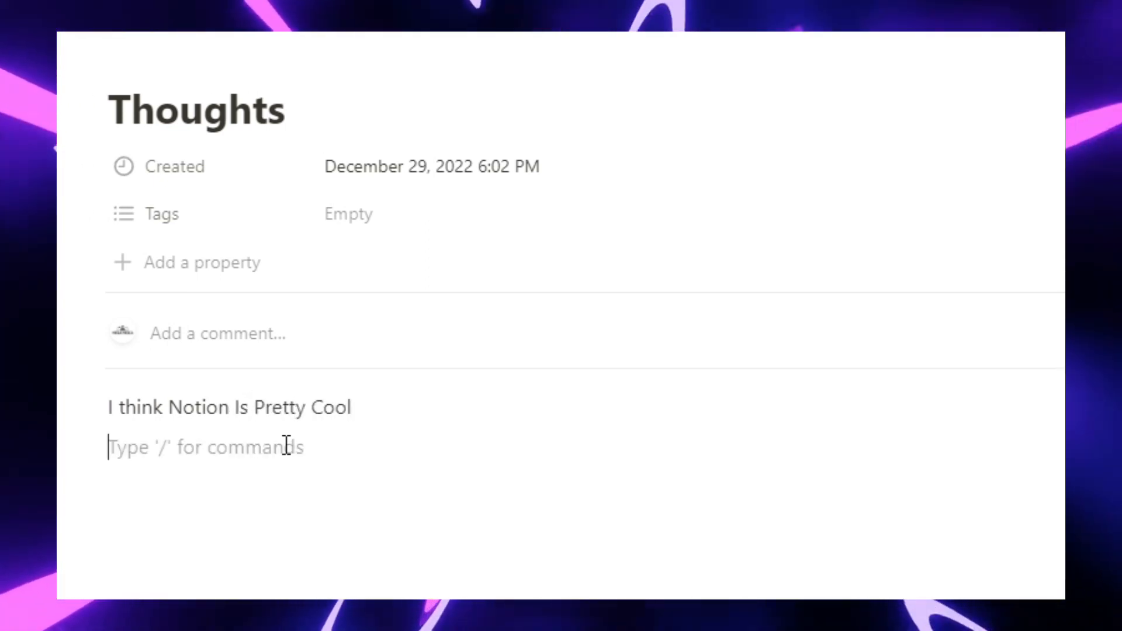
text(I Think you should all subs)
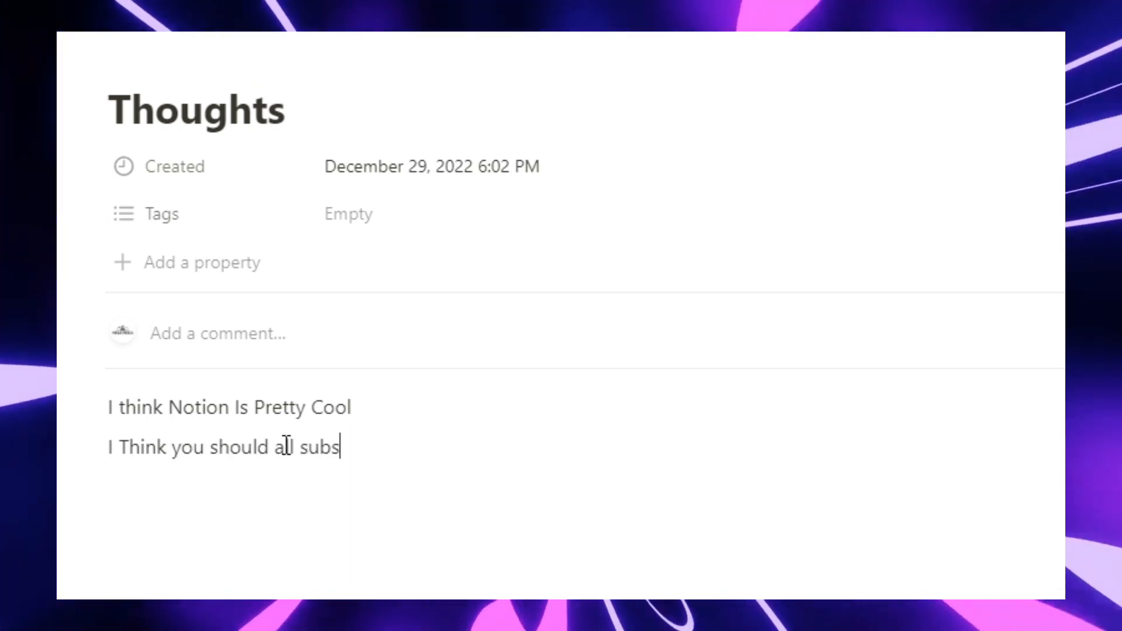
text(crbie)
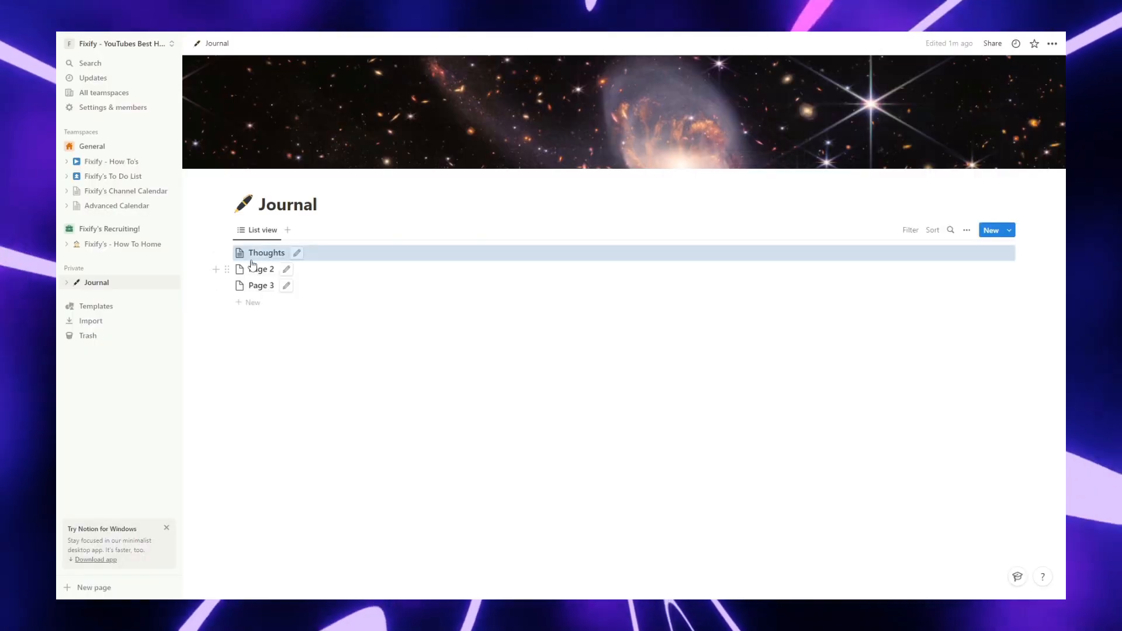
Step: Delete the Thoughts, Page 2 and Page 3 entries from the Journal list
click(227, 253)
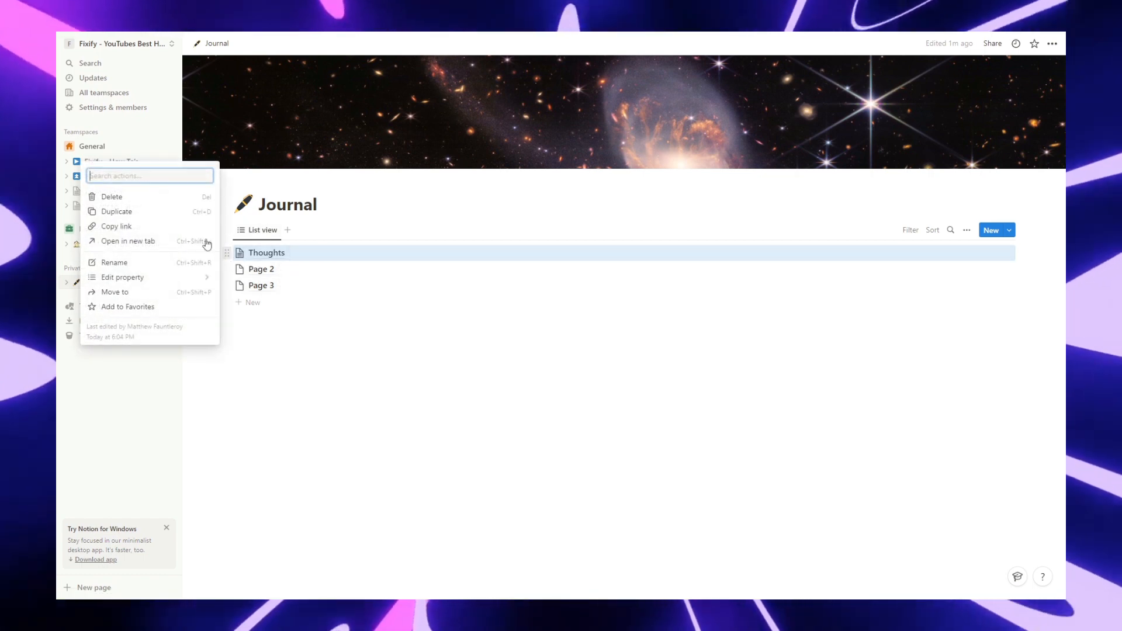
click(172, 196)
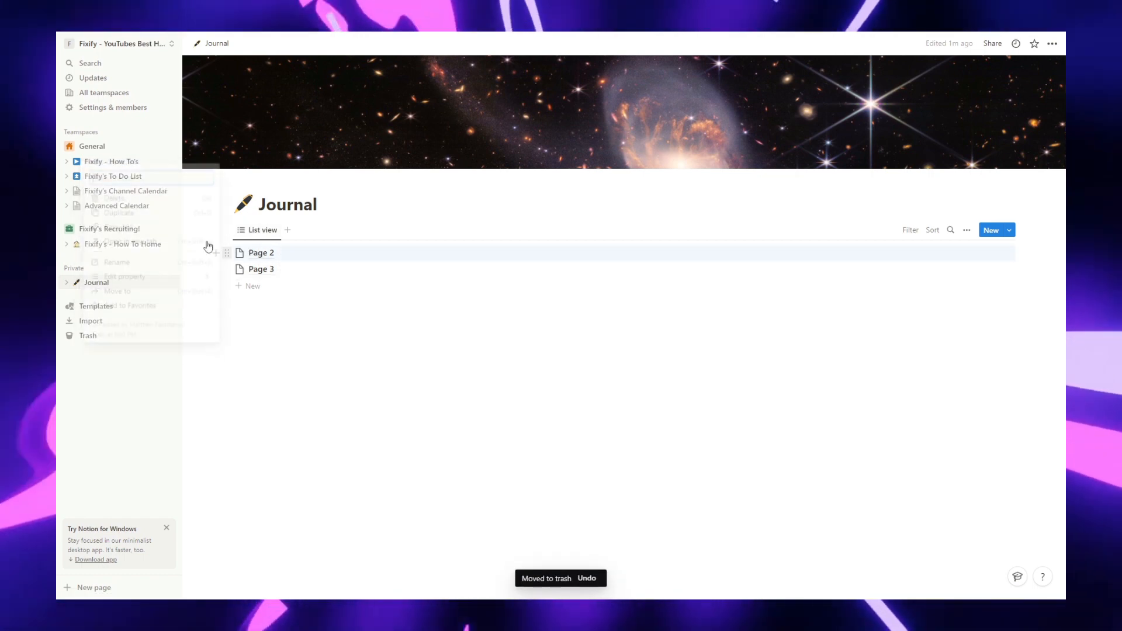
click(227, 252)
click(166, 197)
click(227, 253)
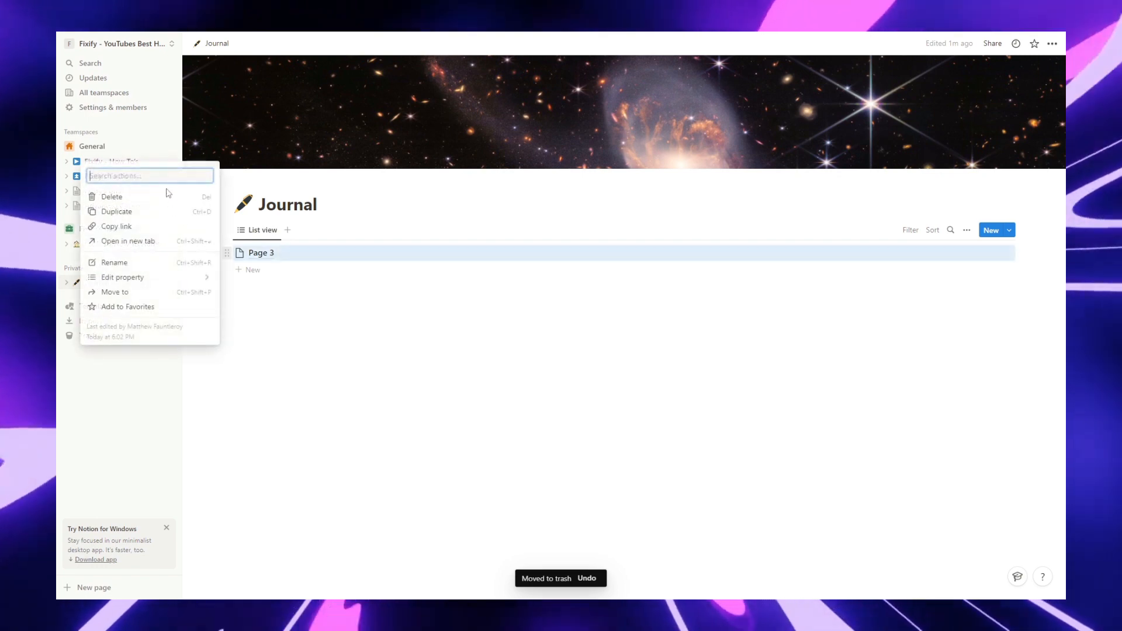
click(155, 197)
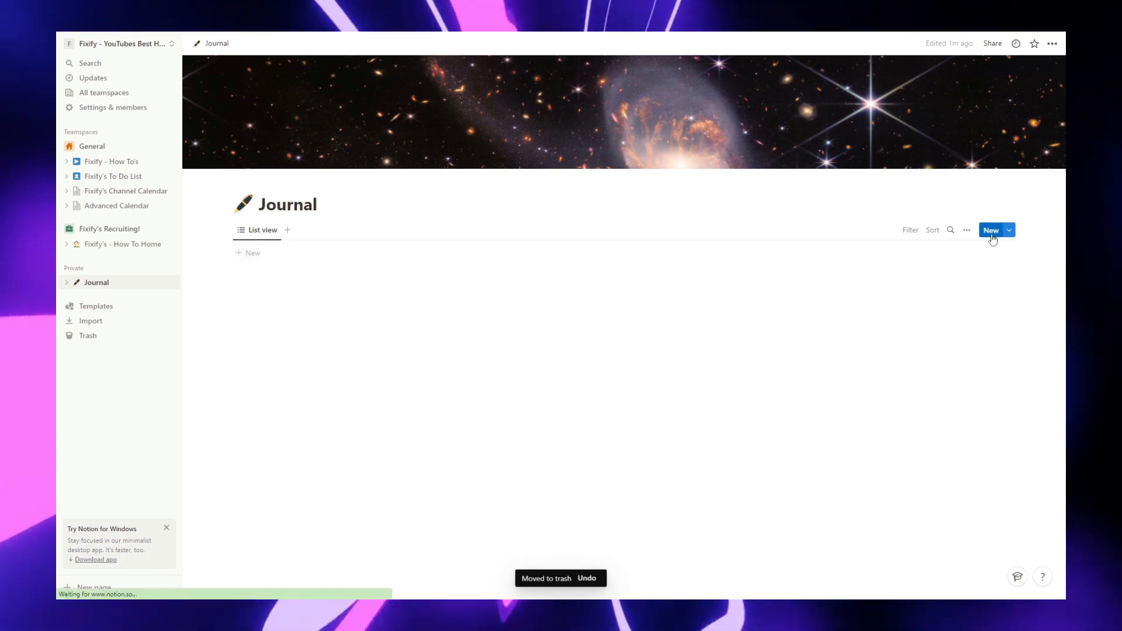
Step: Add a new entry titled "Thursday, January 4th" to the Journal list and show it in center peek
click(991, 231)
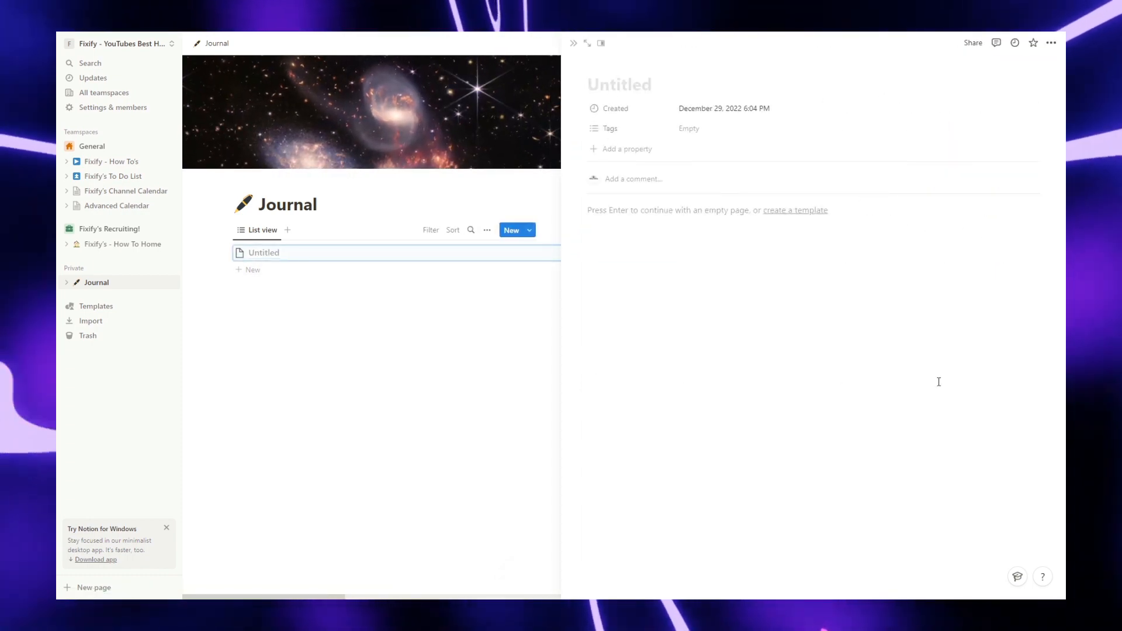
click(600, 44)
click(601, 65)
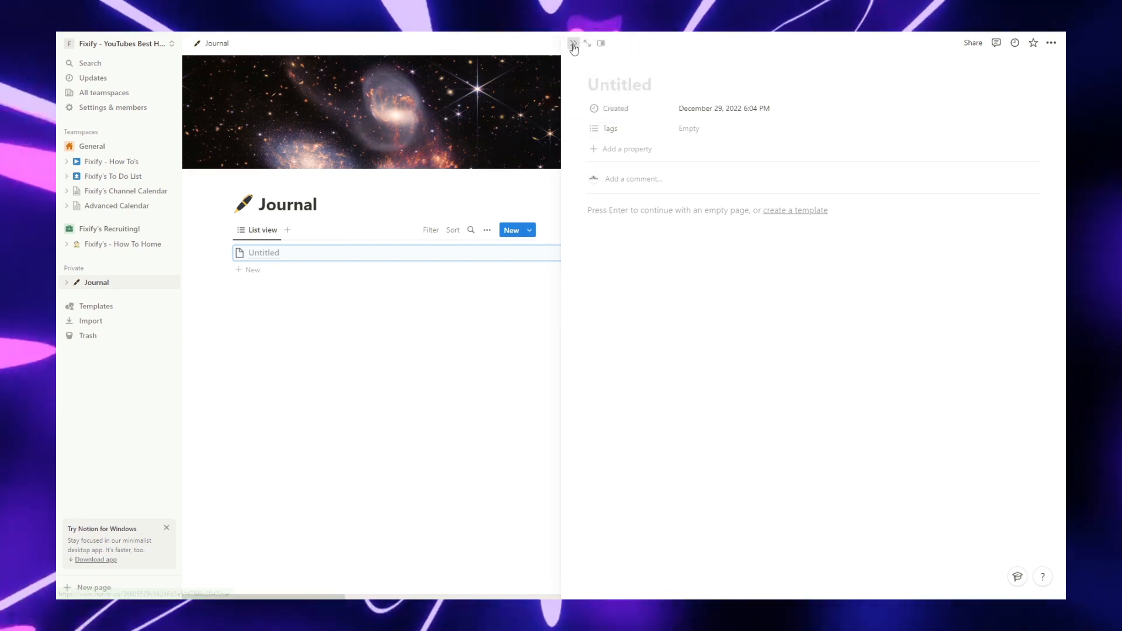
click(574, 44)
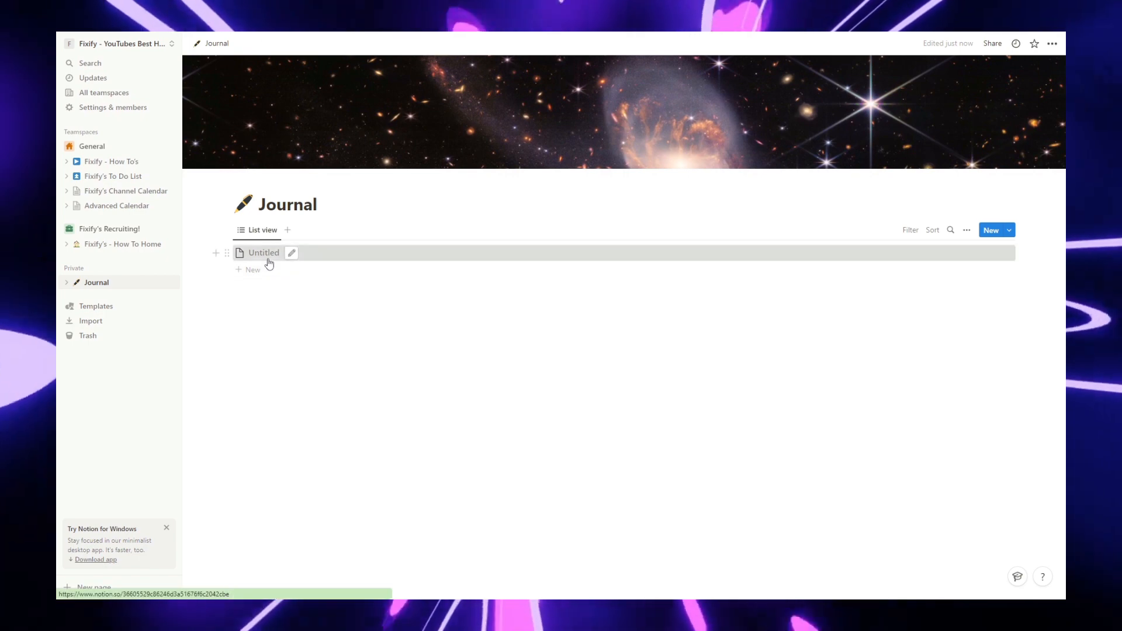
click(268, 259)
click(600, 44)
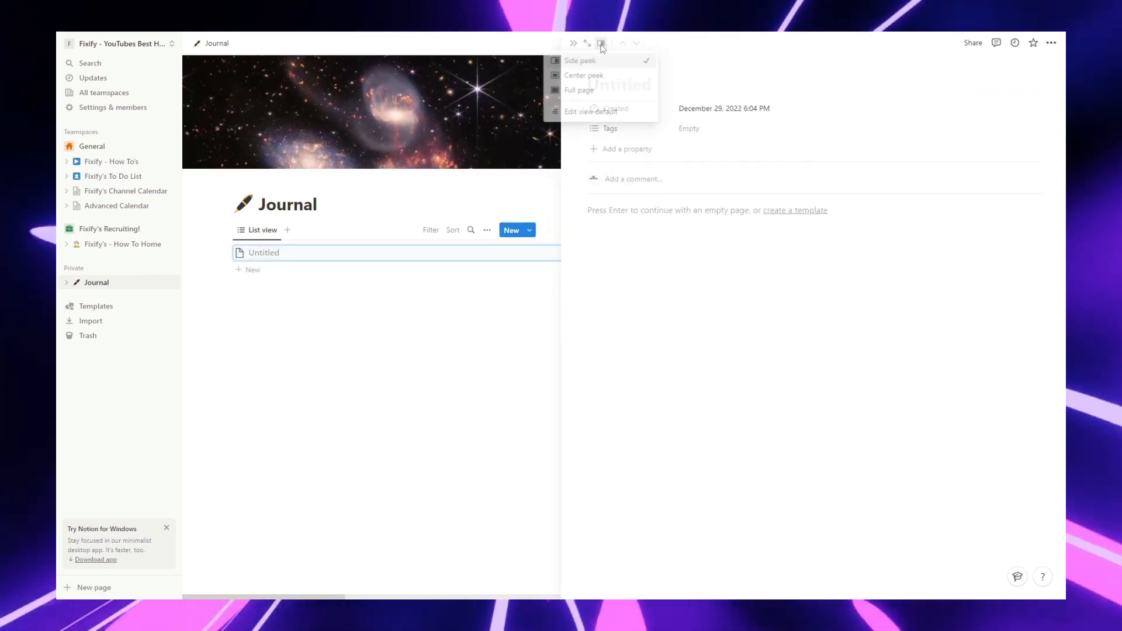
click(597, 82)
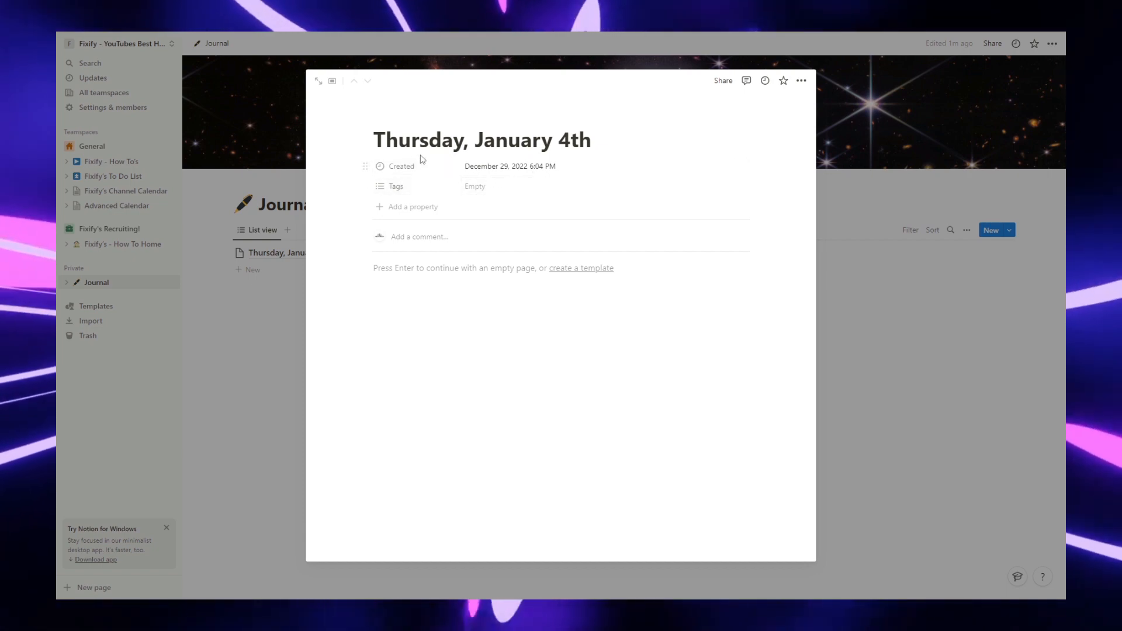
Step: Create the tags Work, travel and Personal and assign them to the Thursday, January 4th entry
click(492, 186)
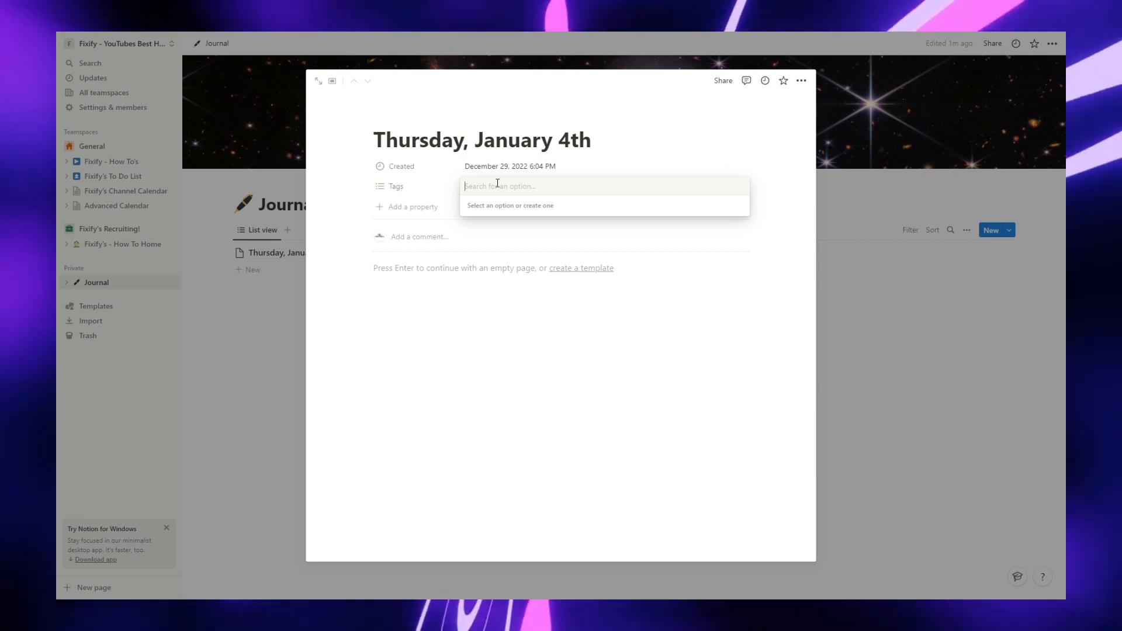
text(Work tr)
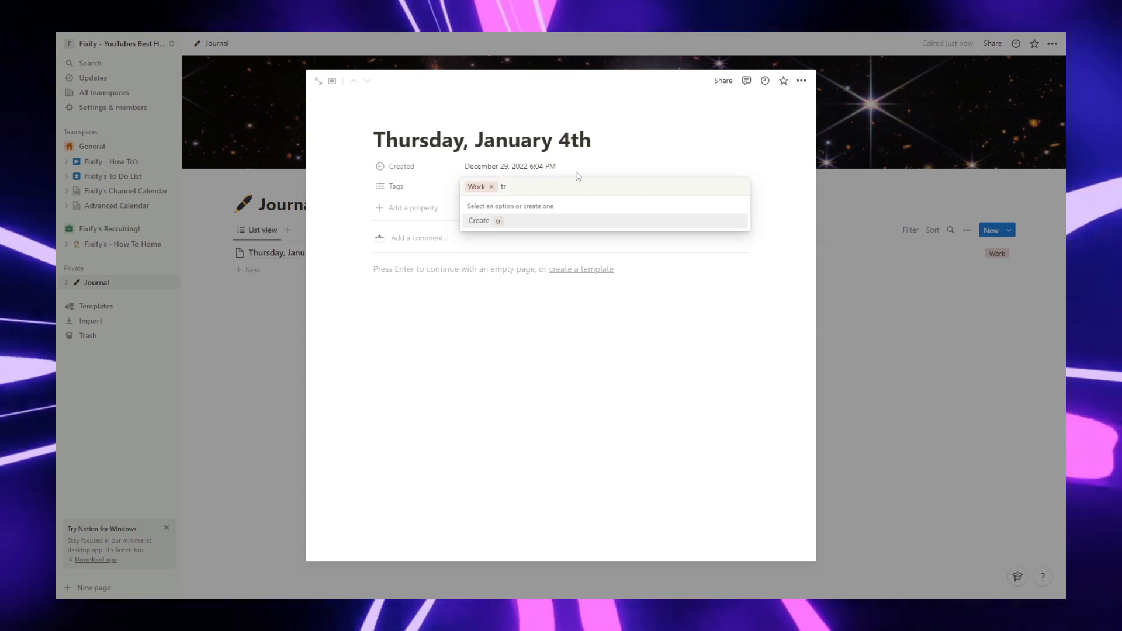
text(l)
key(Return)
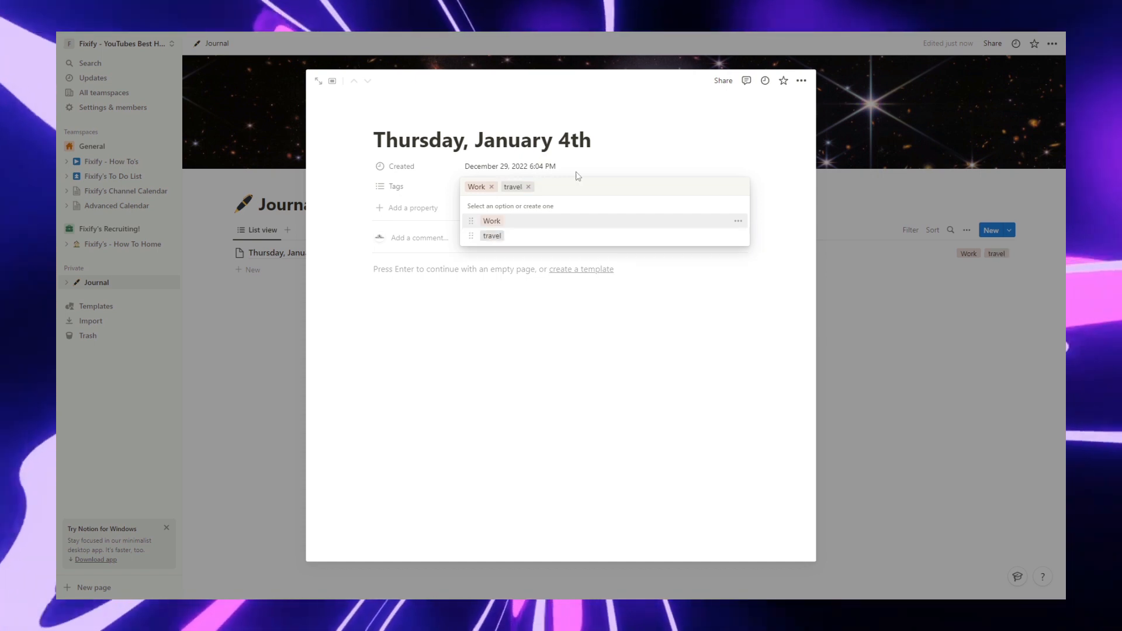
text(Personal)
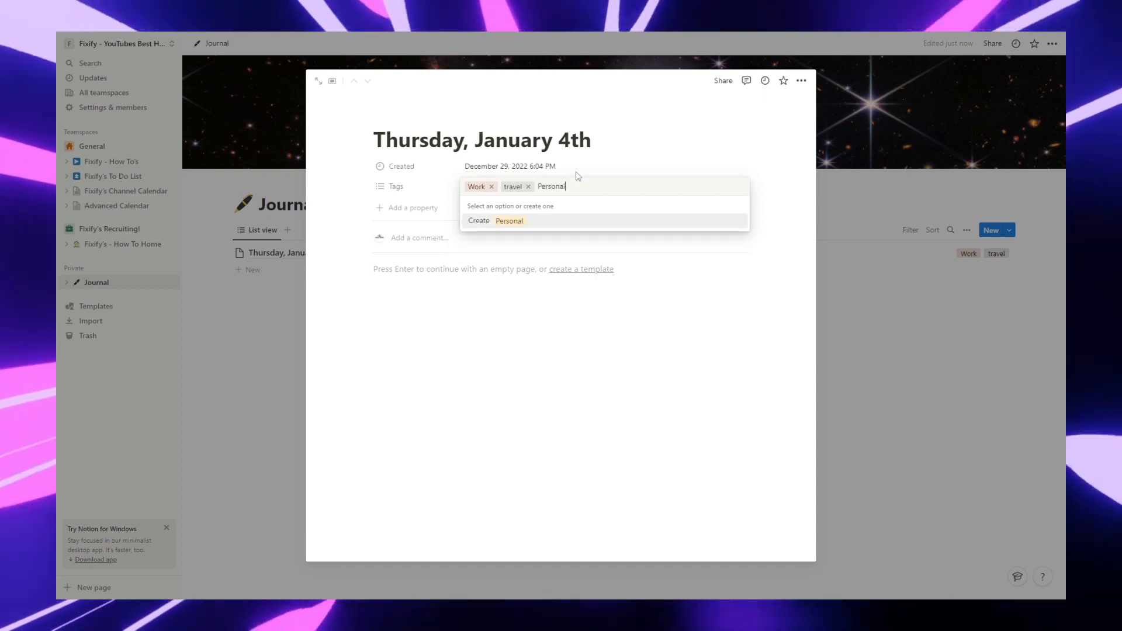
key(Return)
key(Escape)
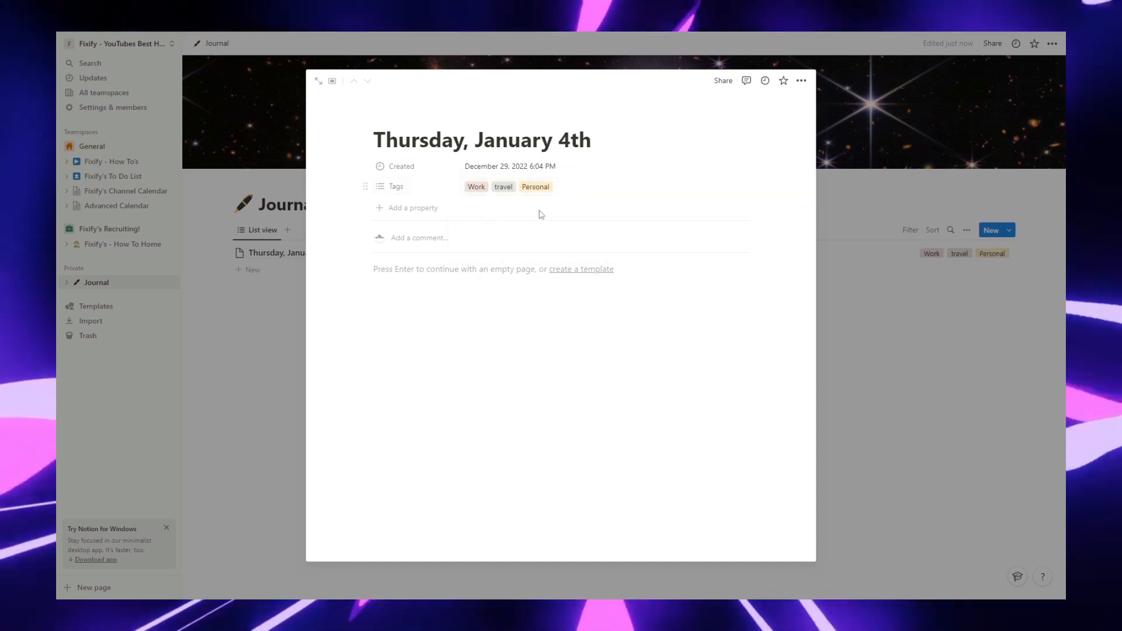
Step: Create the additional tags Daily, Life Lessons and Planning, and clear all assigned tags from the Thursday, January 4th entry
click(503, 187)
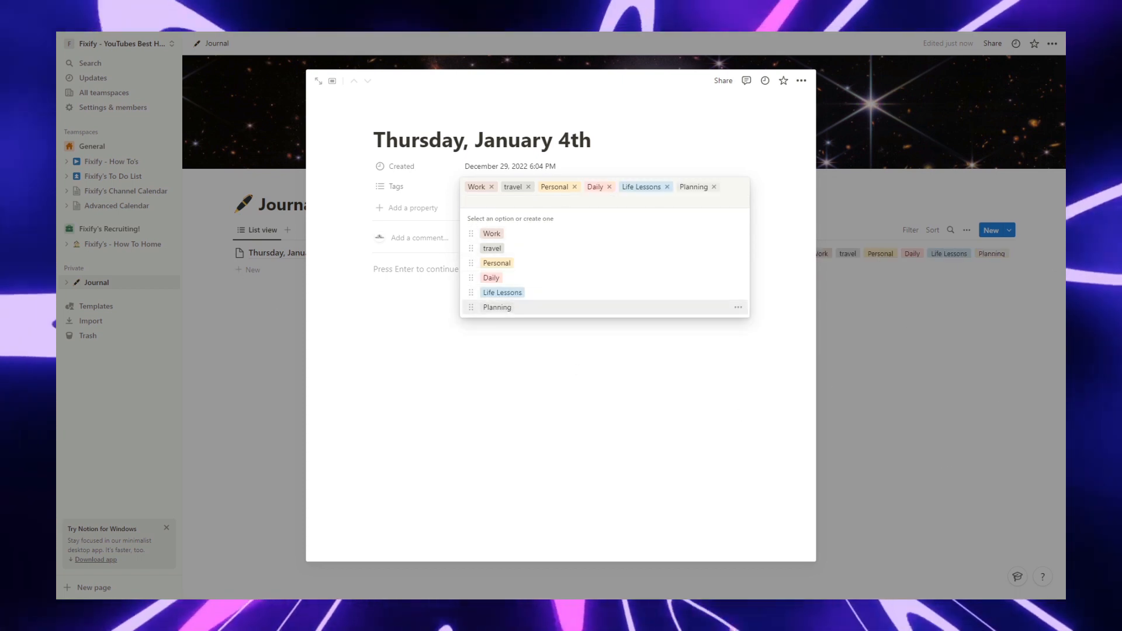
click(714, 186)
click(667, 187)
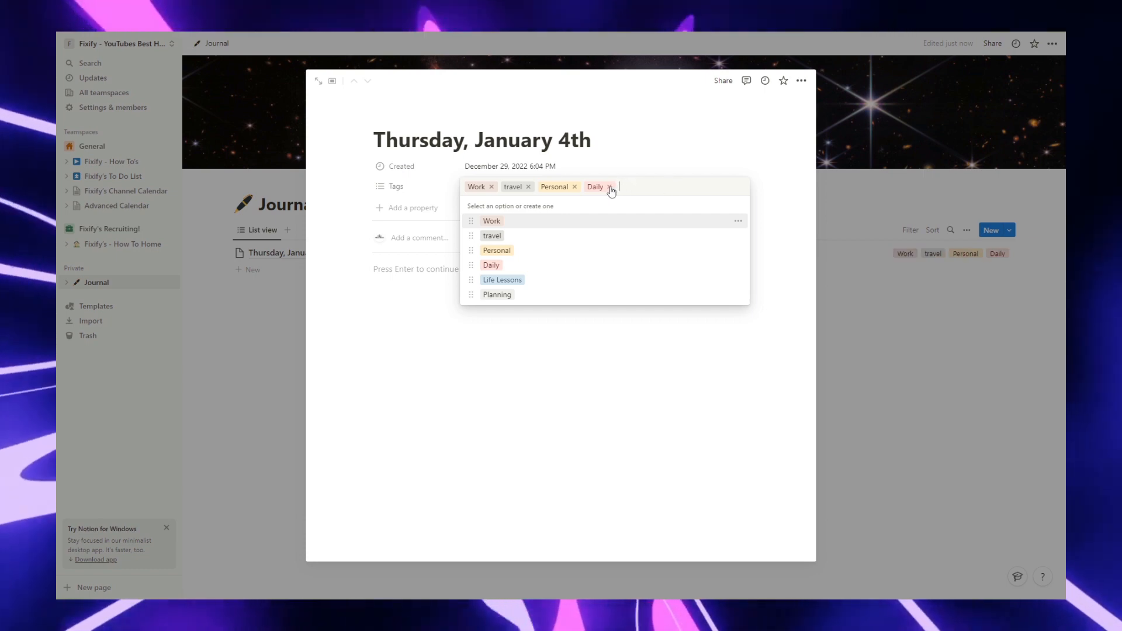
click(609, 186)
click(575, 186)
click(528, 187)
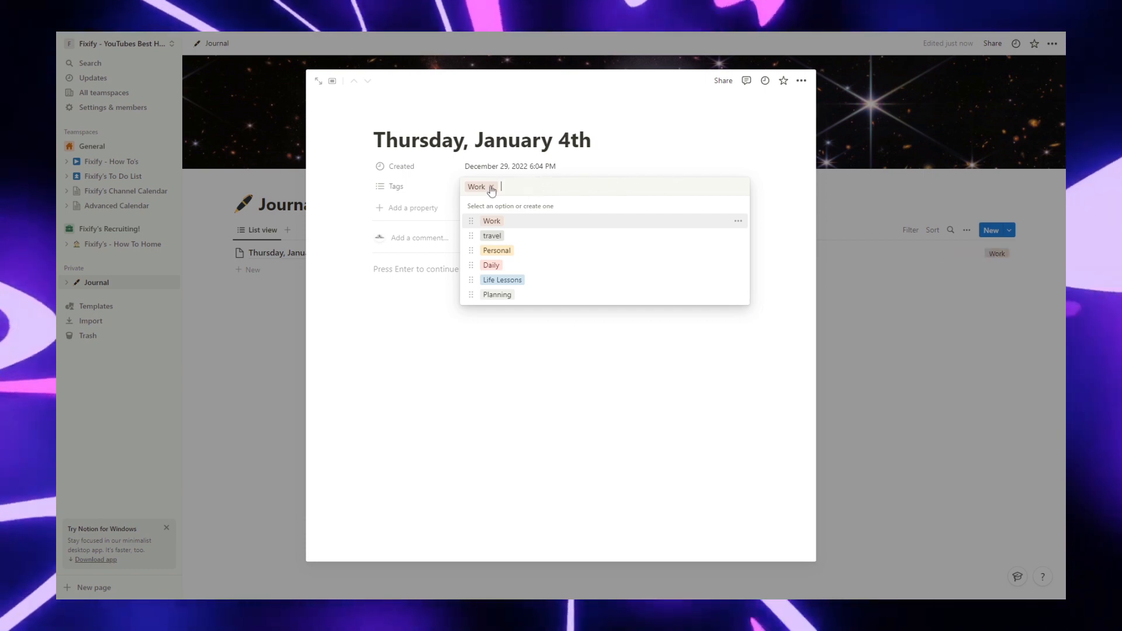
click(492, 186)
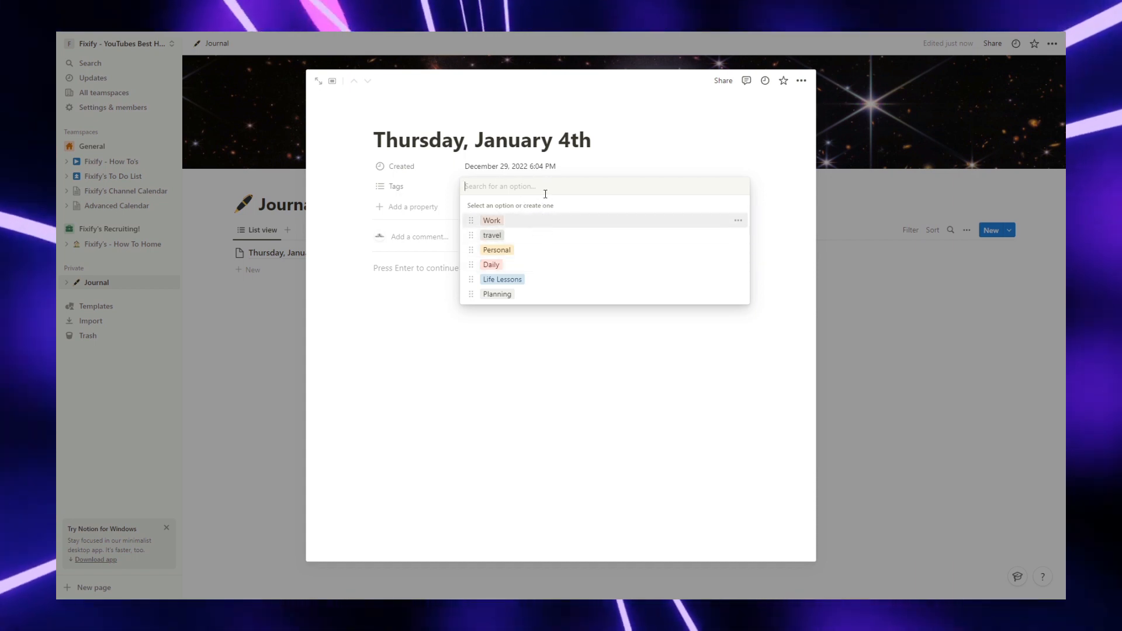
click(490, 310)
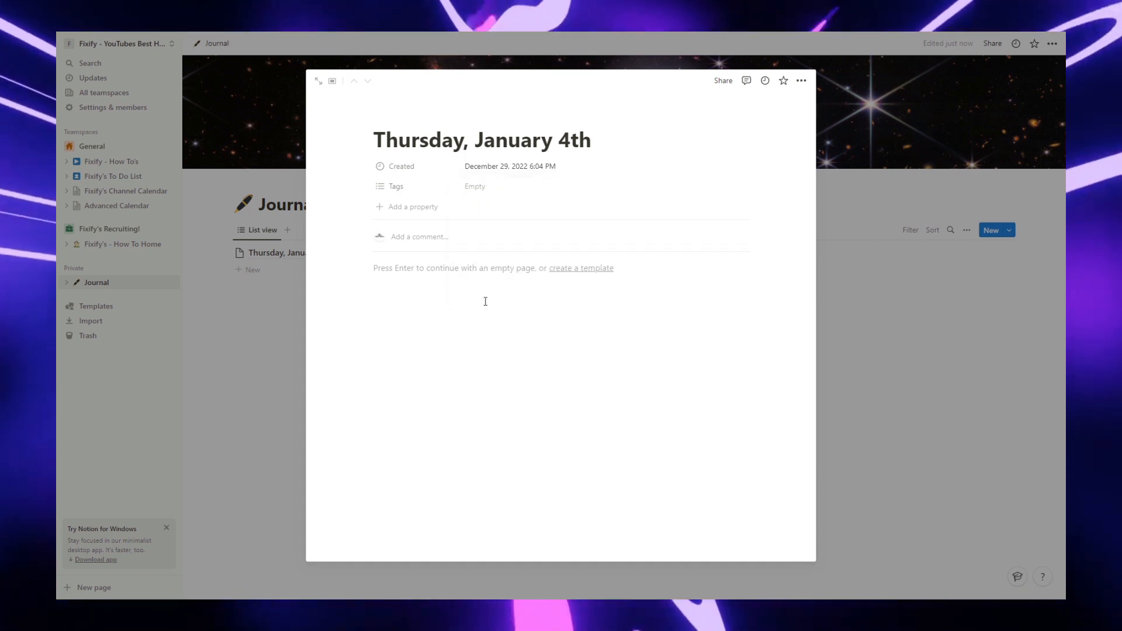
Step: Add a URL property to the journal entry and return to the Journal list
click(417, 212)
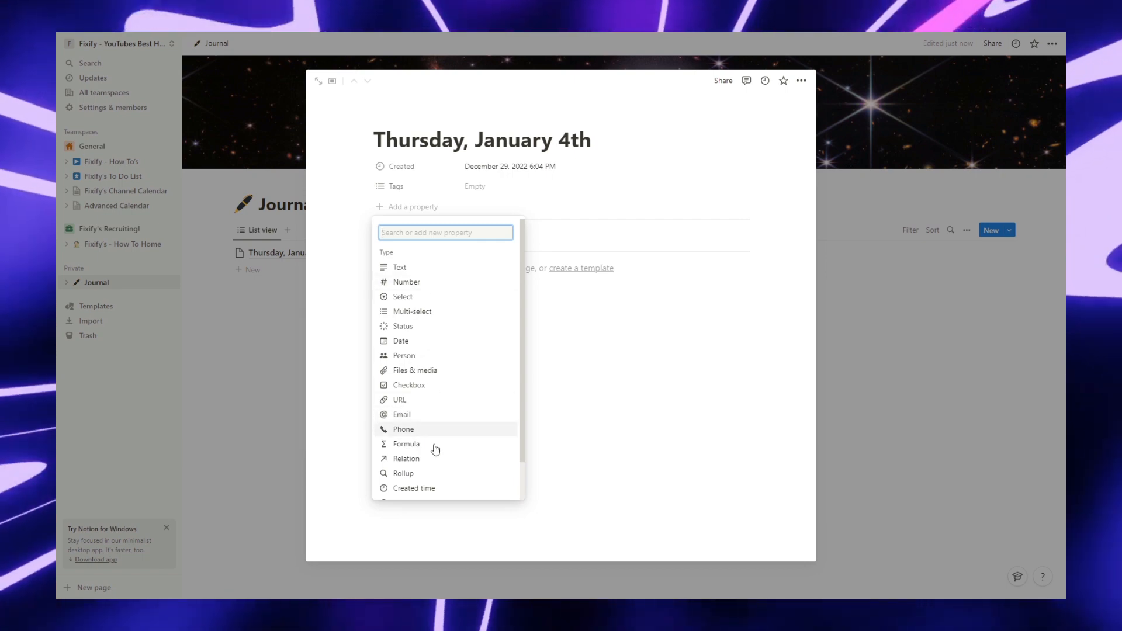
click(862, 257)
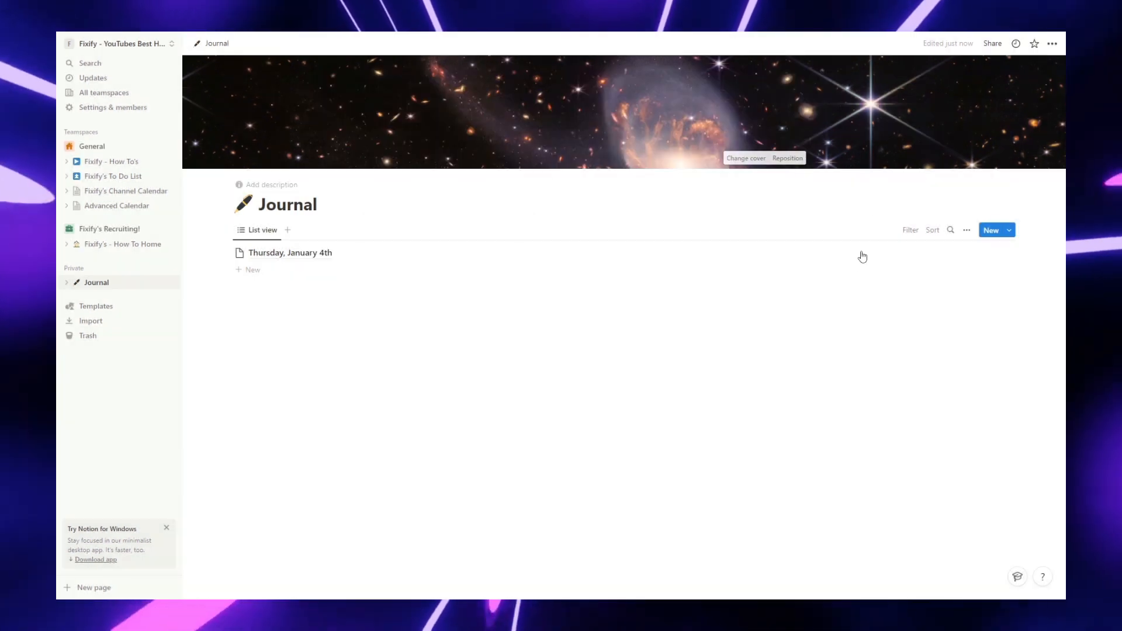
Step: Sort the Journal list by Tags in ascending order
click(933, 230)
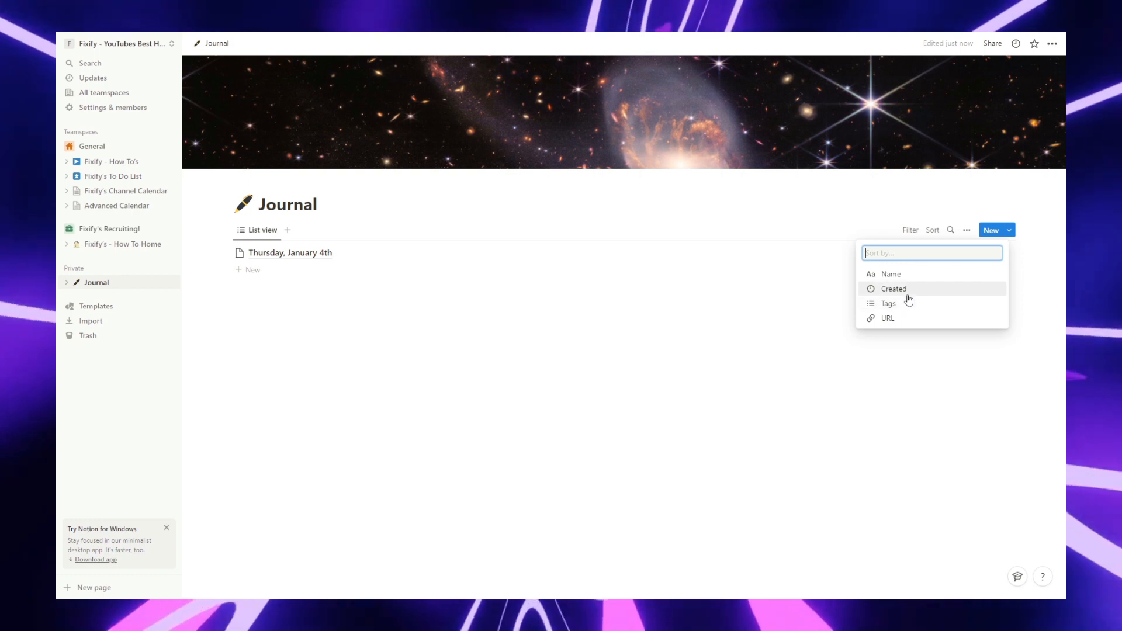
click(908, 313)
click(892, 130)
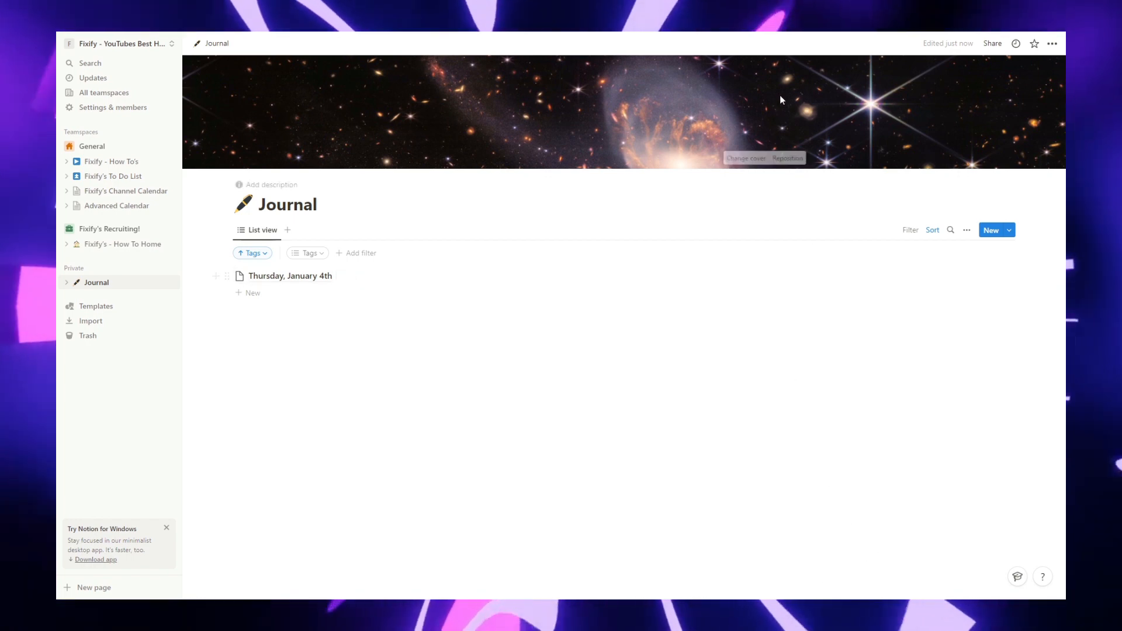
Step: Add three entries to the Journal list titled "Thoughts", "Monday, January 2nd" and "Friday, January 13th"
click(252, 293)
text(Thoughts)
click(253, 309)
text(Monday, January 2nd)
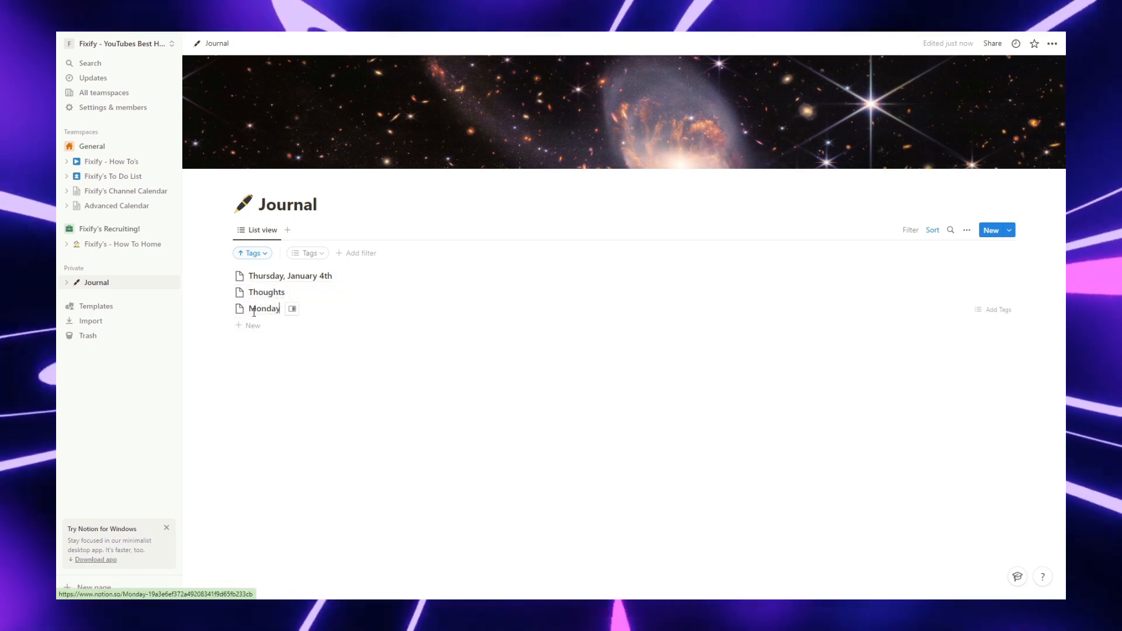
click(249, 325)
text(frid)
key(BackSpace)
key(BackSpace)
key(BackSpace)
key(BackSpace)
text(Friday, January)
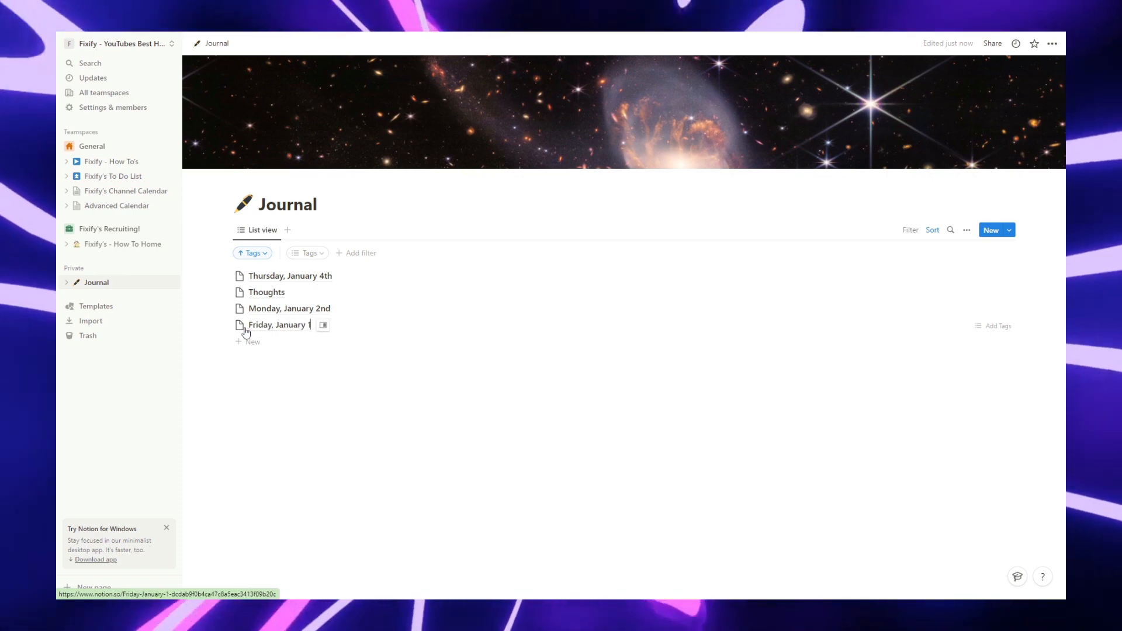
text( 13th)
Step: Assign the Work and Planning tags to the Thursday, January 4th entry
click(270, 275)
click(687, 132)
click(706, 164)
Step: Assign the Personal, Daily and Life Lessons tags to the Thoughts entry
click(275, 293)
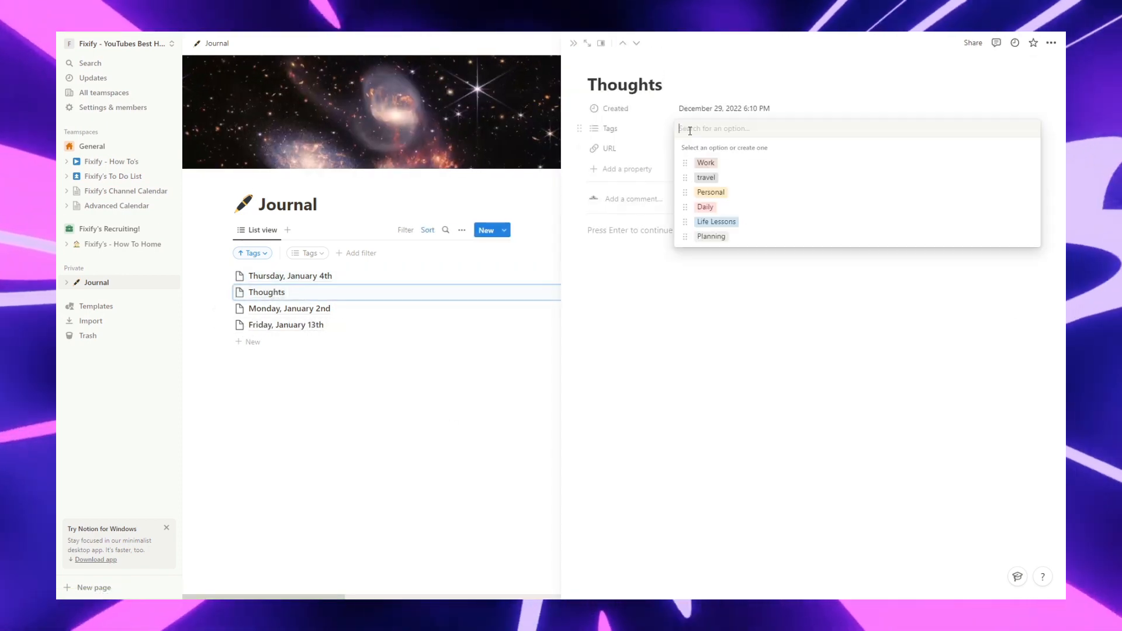
click(690, 132)
click(711, 193)
click(706, 208)
click(715, 223)
Step: Tag the Monday, January 2nd entry with Life Lessons and the Friday, January 13th entry with travel, and close the page preview
click(292, 310)
click(289, 326)
click(706, 179)
click(573, 51)
Step: Delete the Tags sort from the Journal list
click(252, 252)
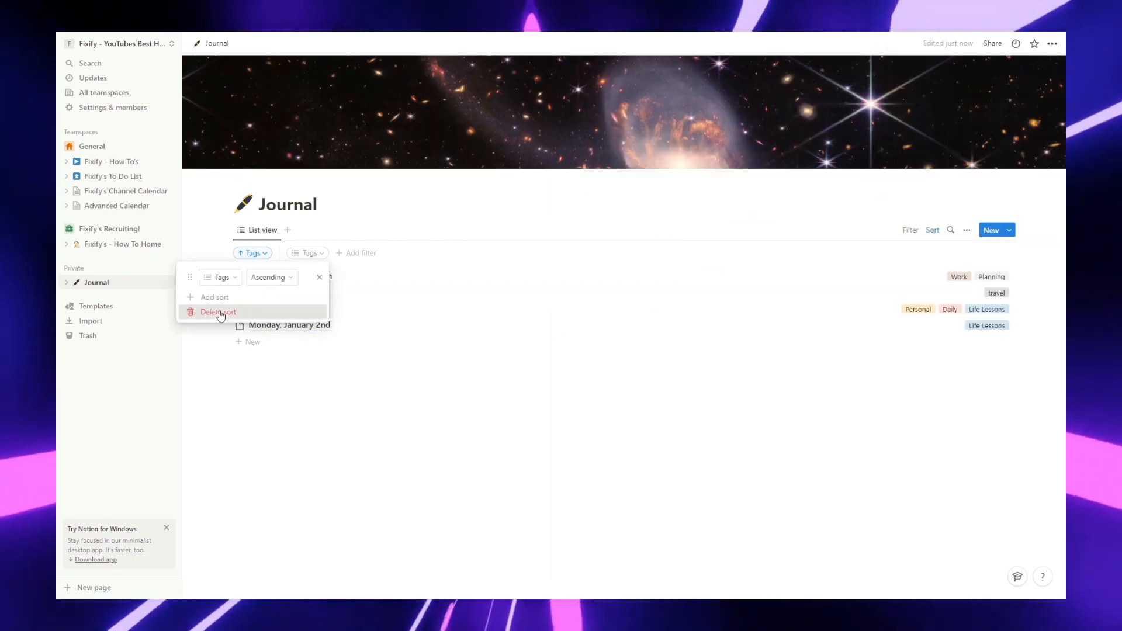
click(185, 310)
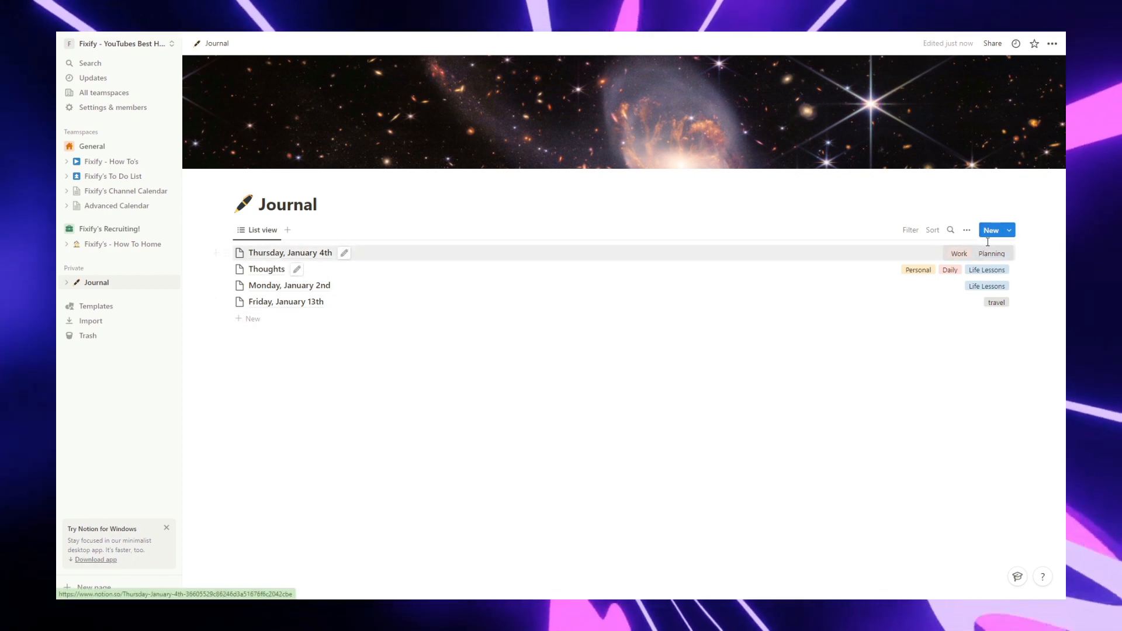
Step: Create a Journal page template titled "New Entry" with the Work and Planning tags, and return to the list
click(1009, 230)
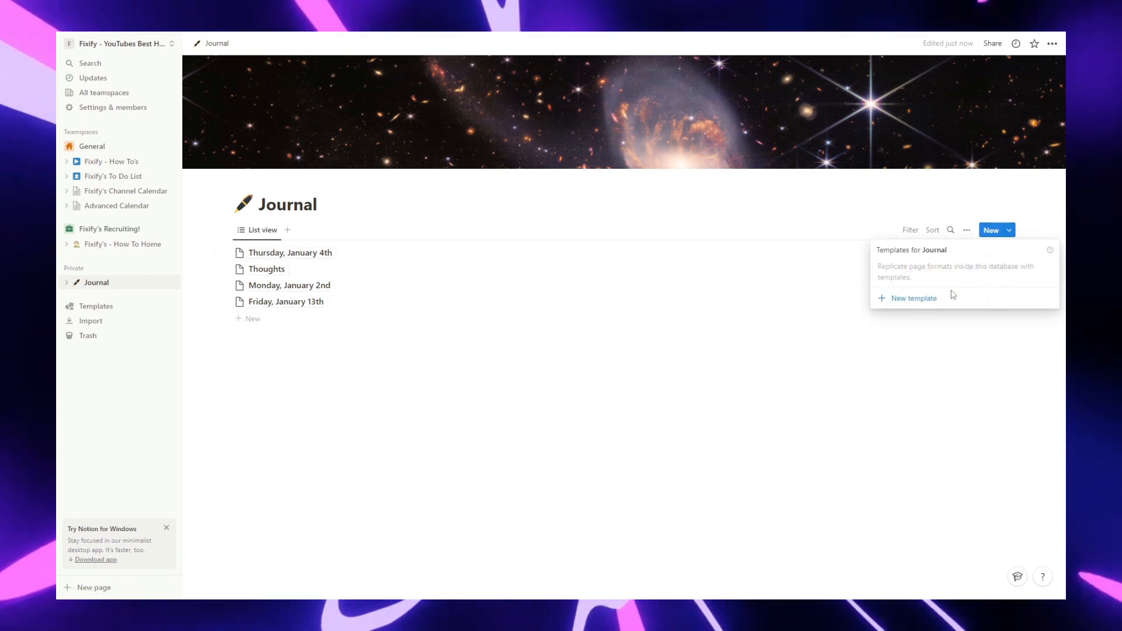
click(927, 304)
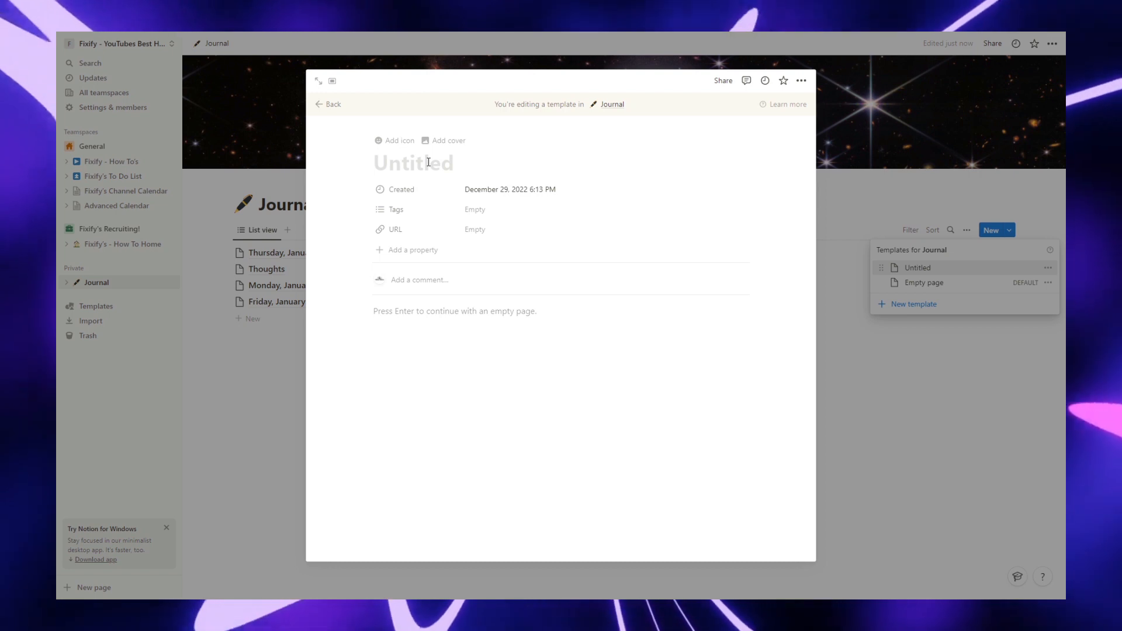
text(New Entry)
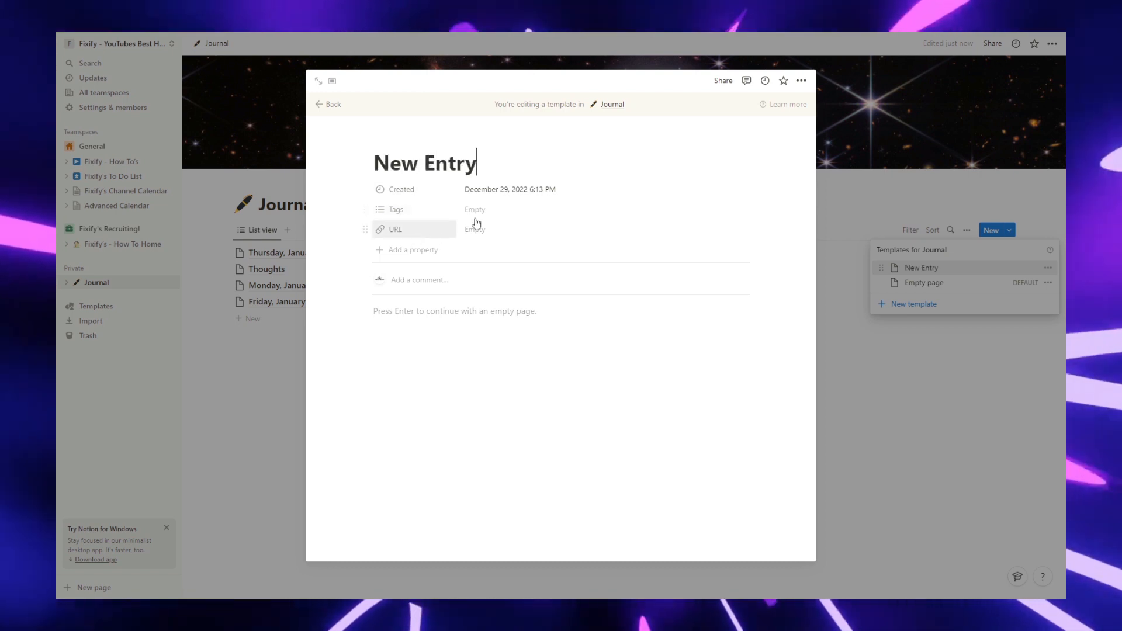
click(493, 210)
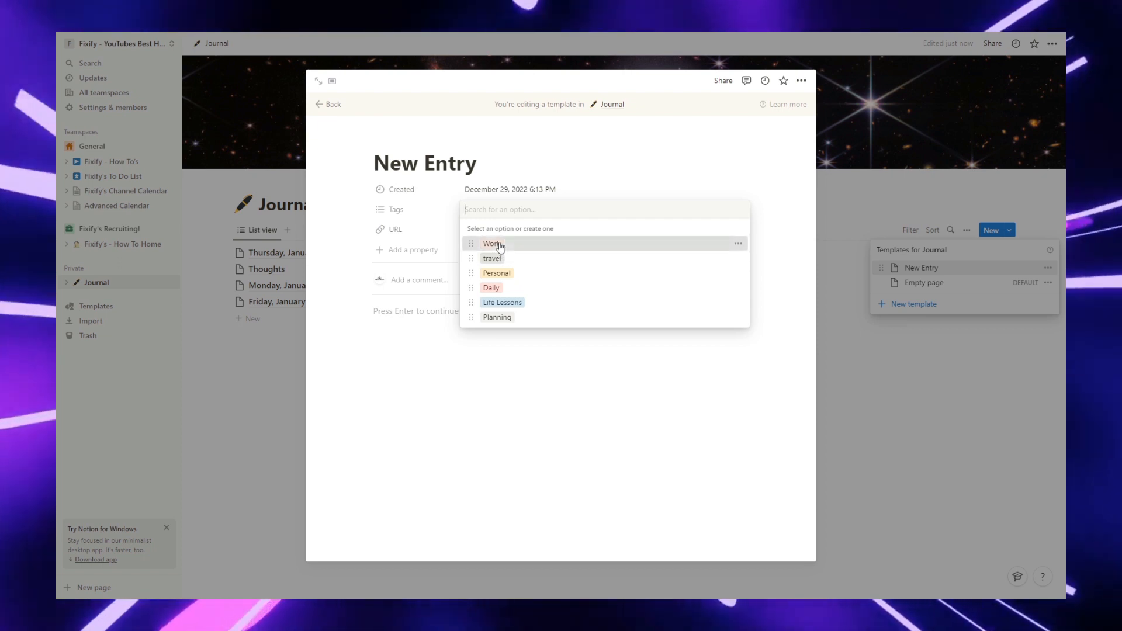
click(491, 244)
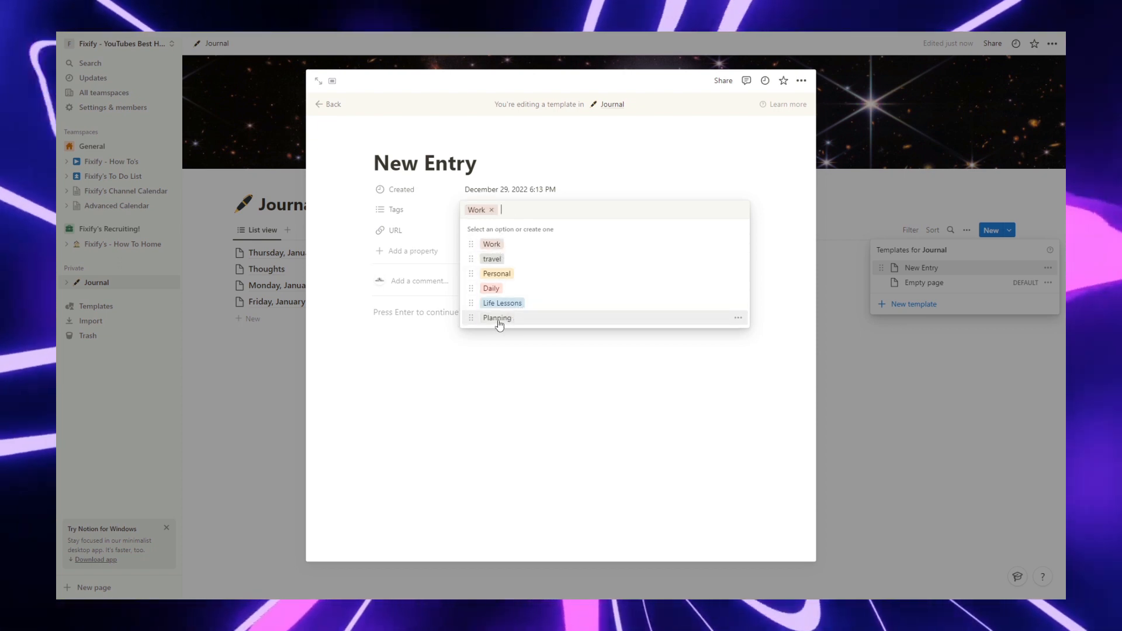
click(507, 369)
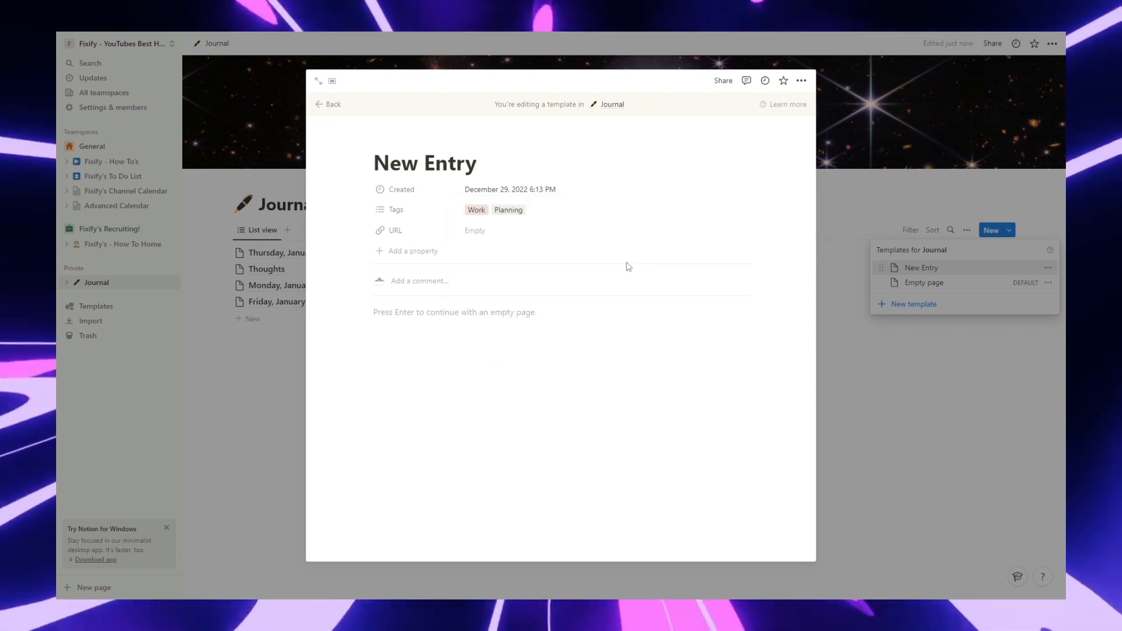
click(829, 179)
click(831, 184)
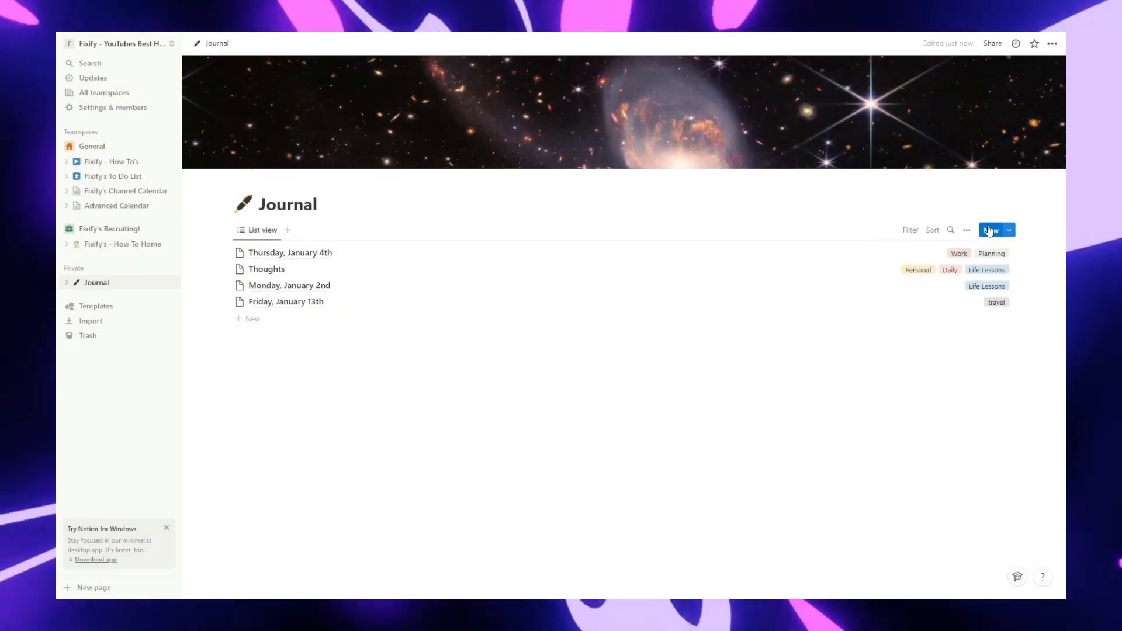
Step: Add a new page to the Journal list from the New Entry template, keeping its preset tags, and close it
click(992, 229)
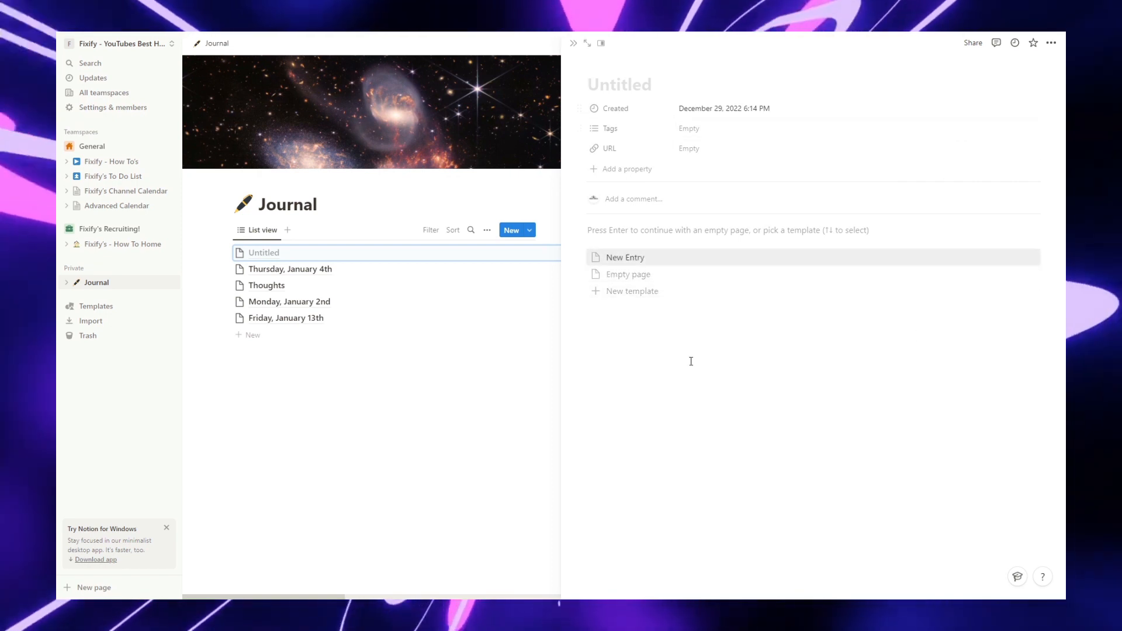
click(631, 258)
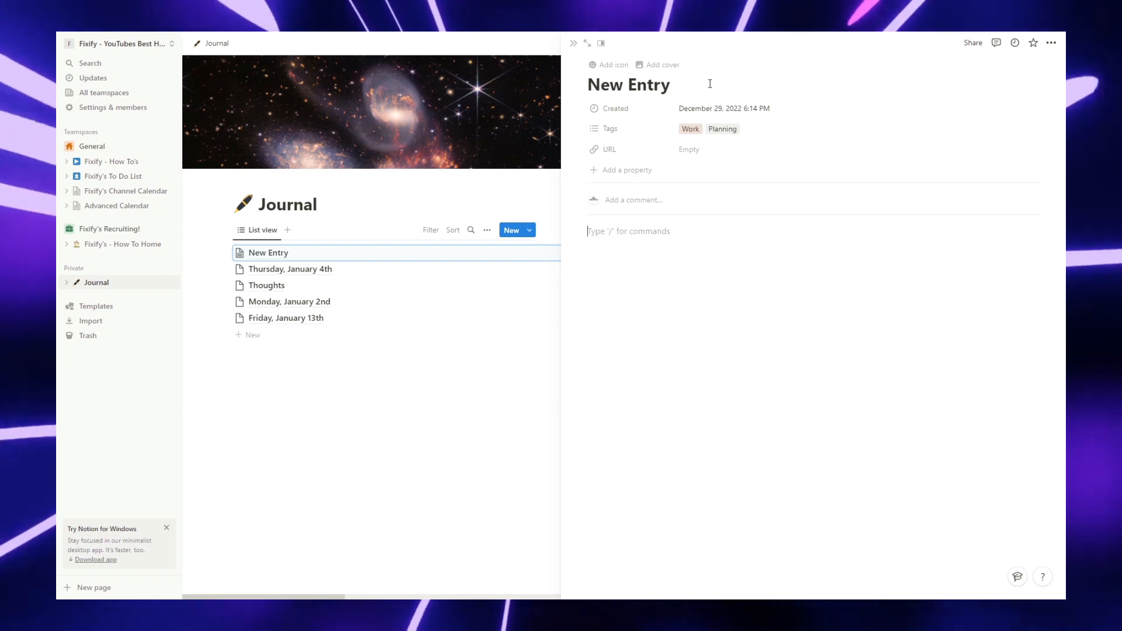
click(704, 131)
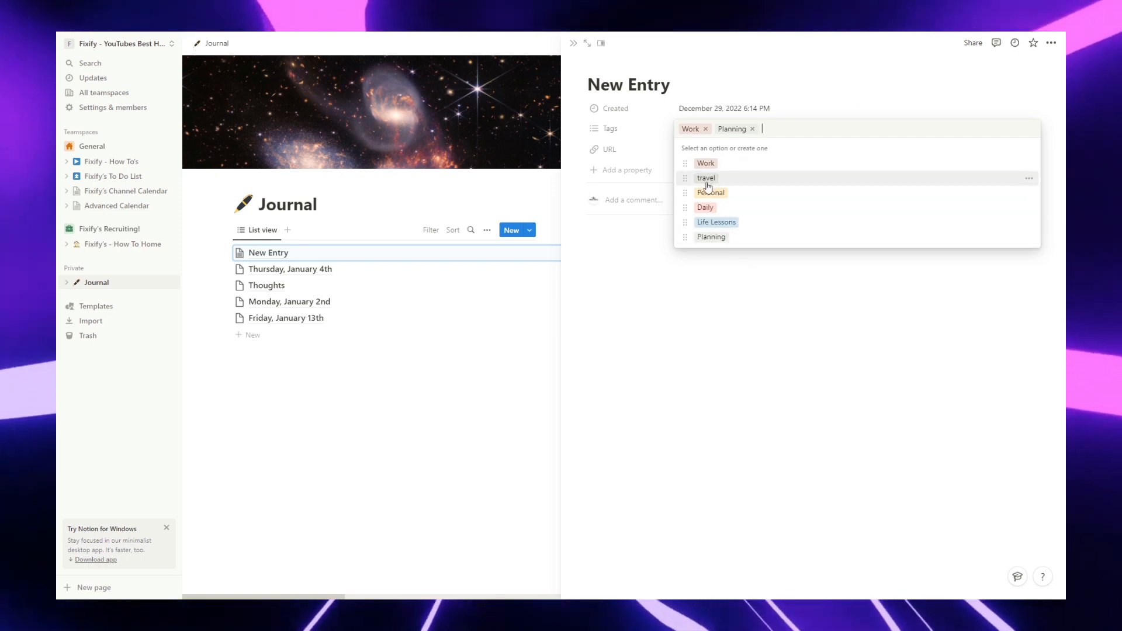
click(664, 286)
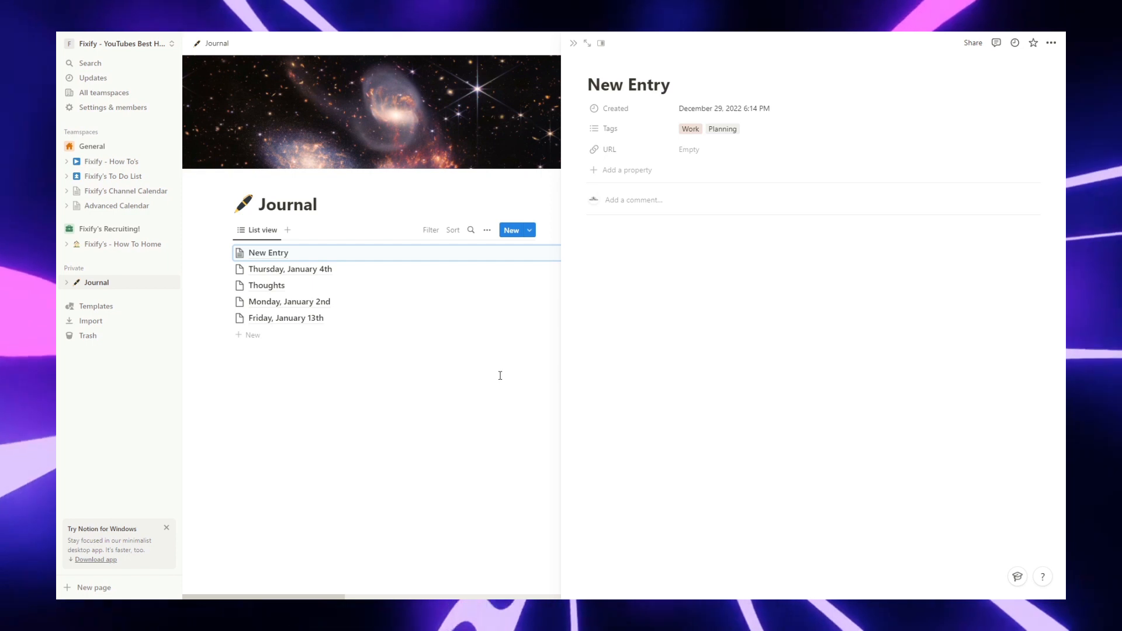
key(Escape)
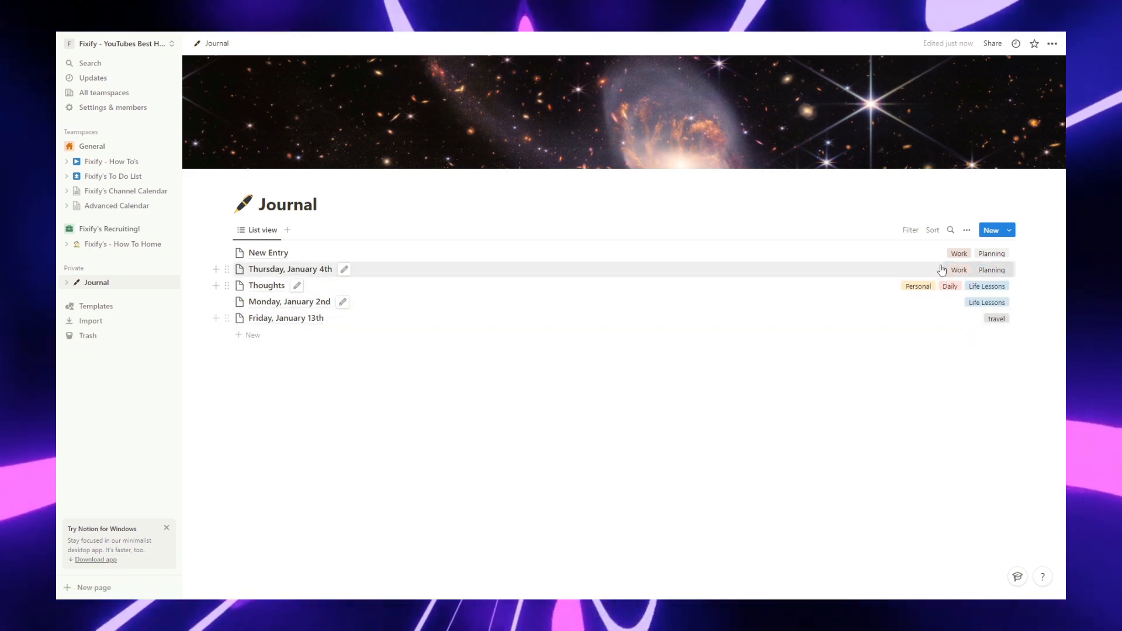
Step: Sort the Journal list by Name in ascending order
click(937, 233)
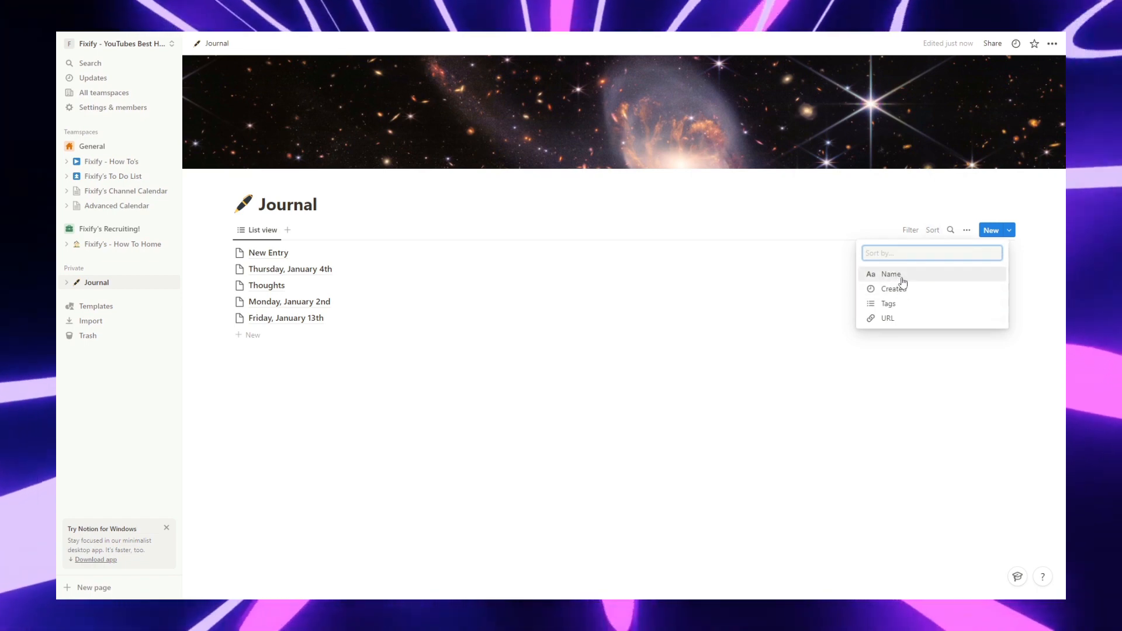
click(903, 279)
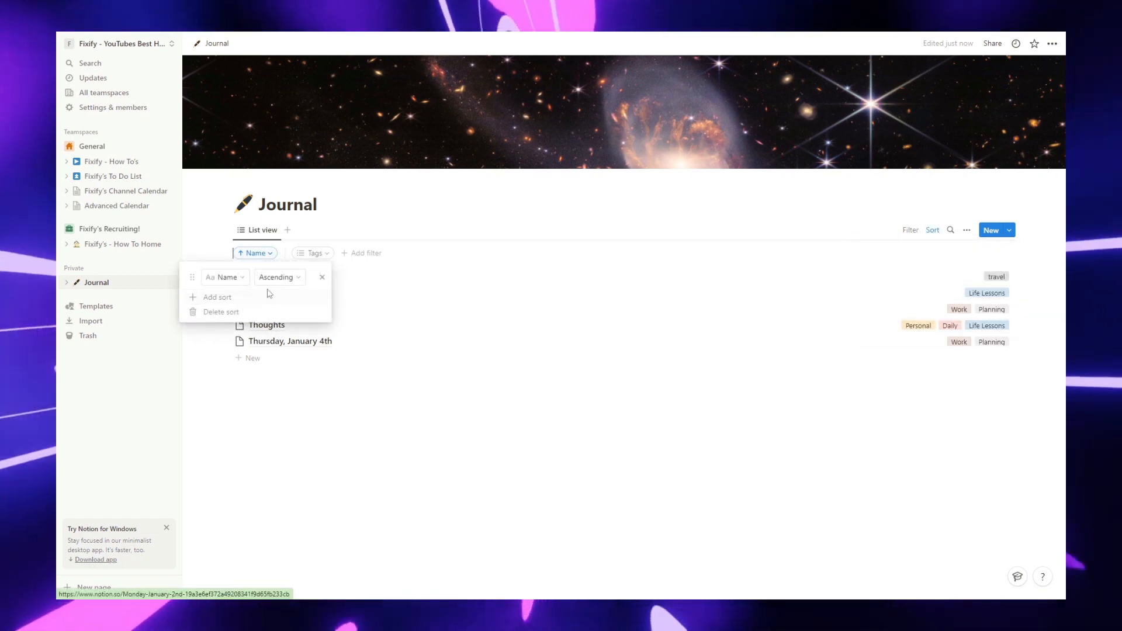
click(220, 277)
click(277, 278)
click(281, 279)
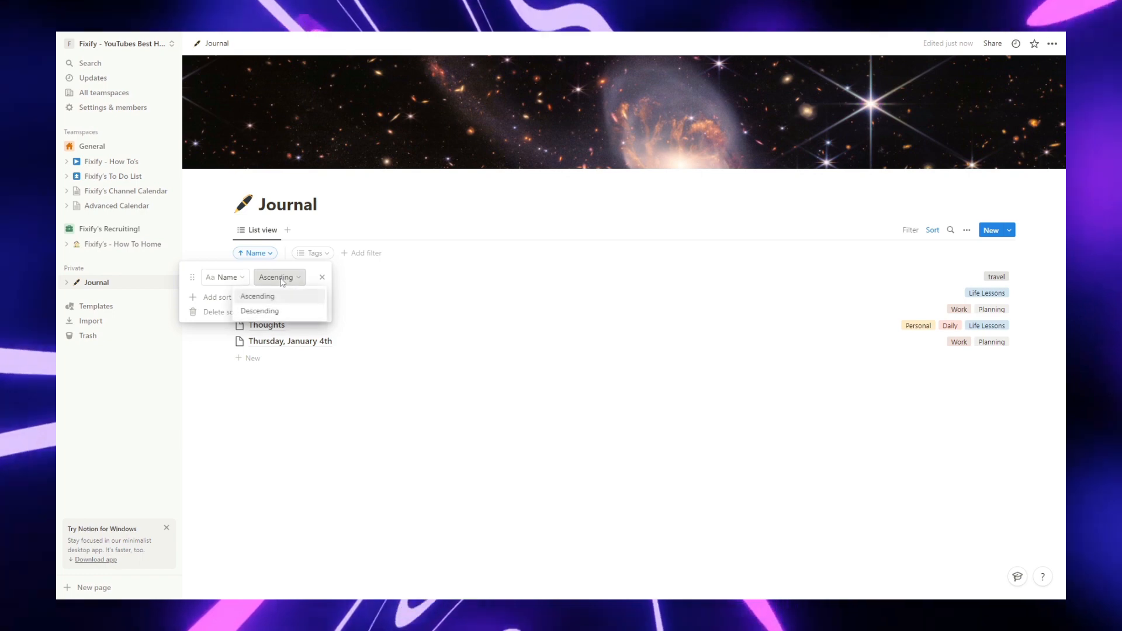
click(396, 311)
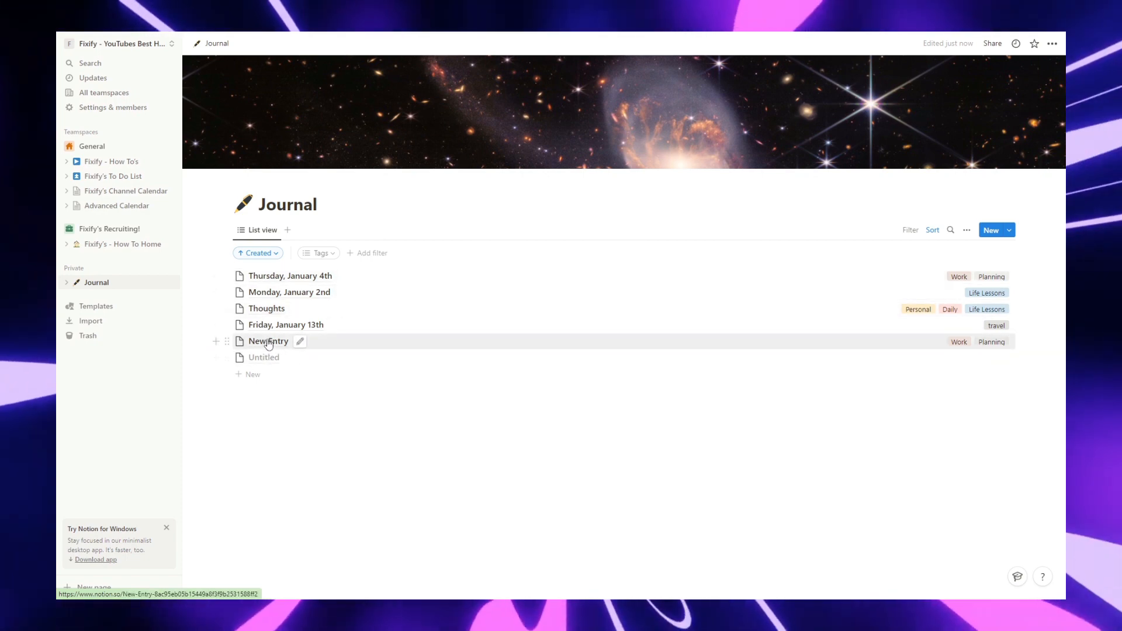
Step: Rename the Journal list's New Entry page as 1/22/23 and the untitled page below it as 2/17/23
click(269, 342)
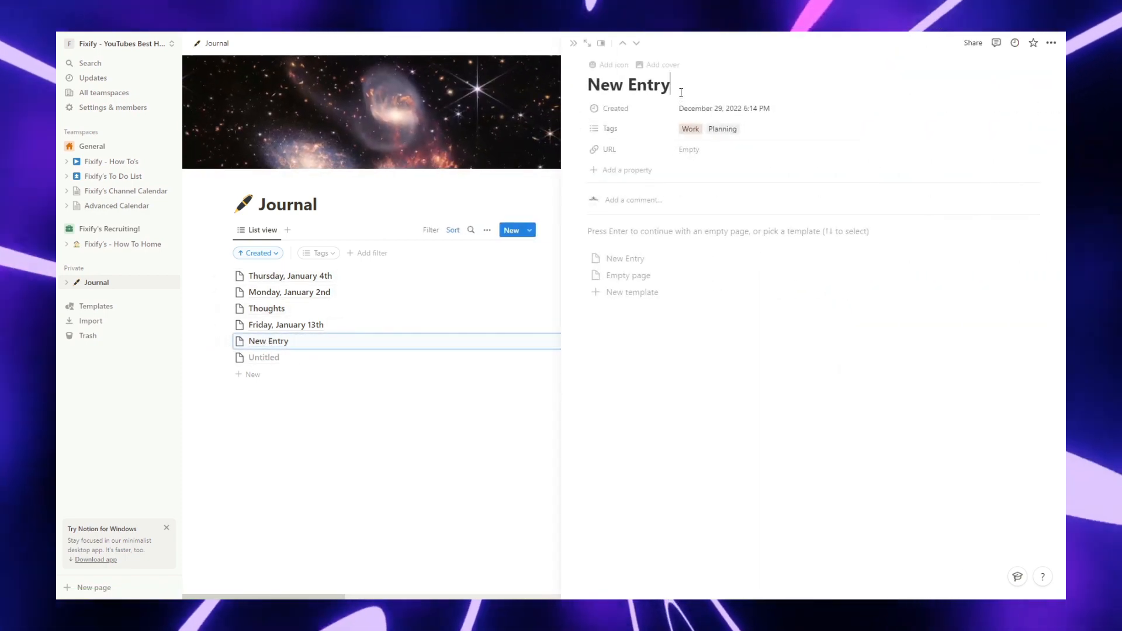
key(ctrl+a)
text(1/)
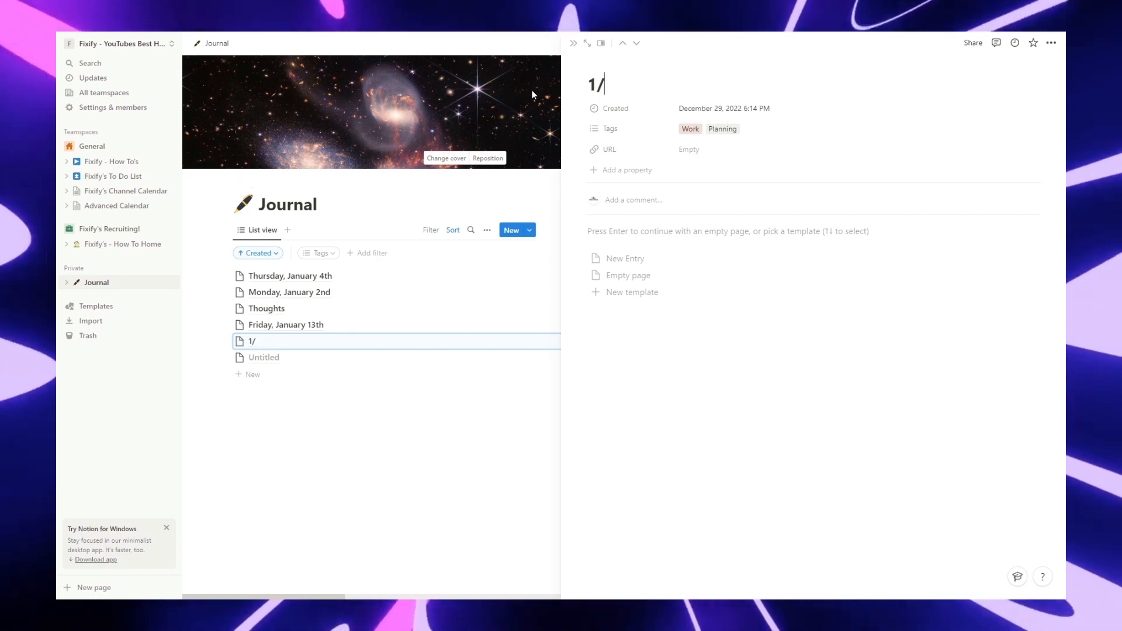
text(22/263)
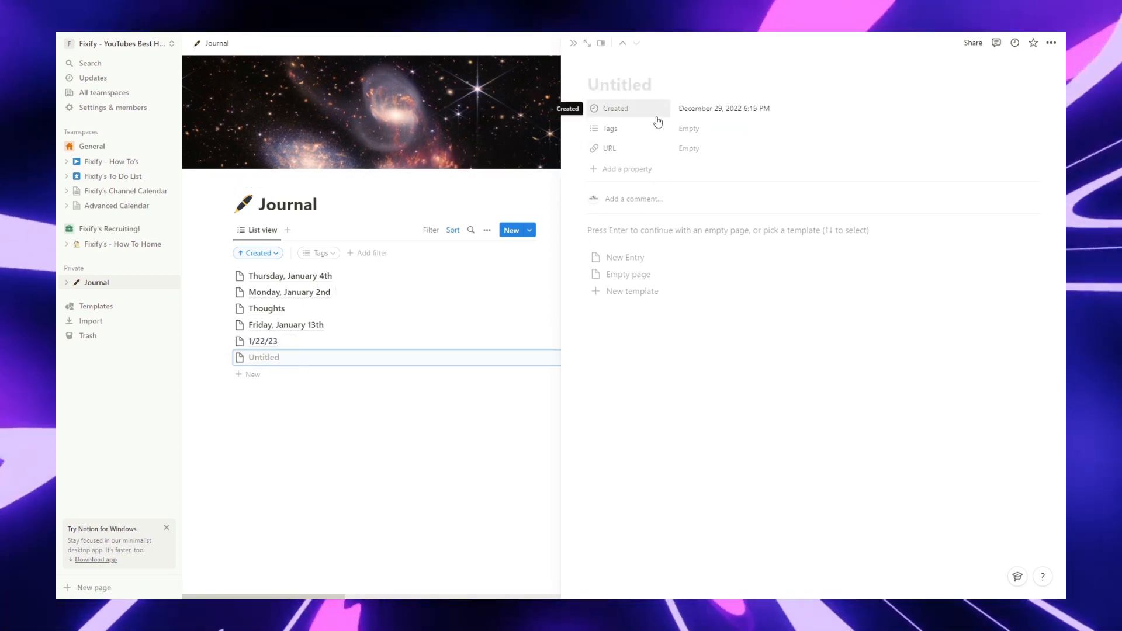
text(2/17/23)
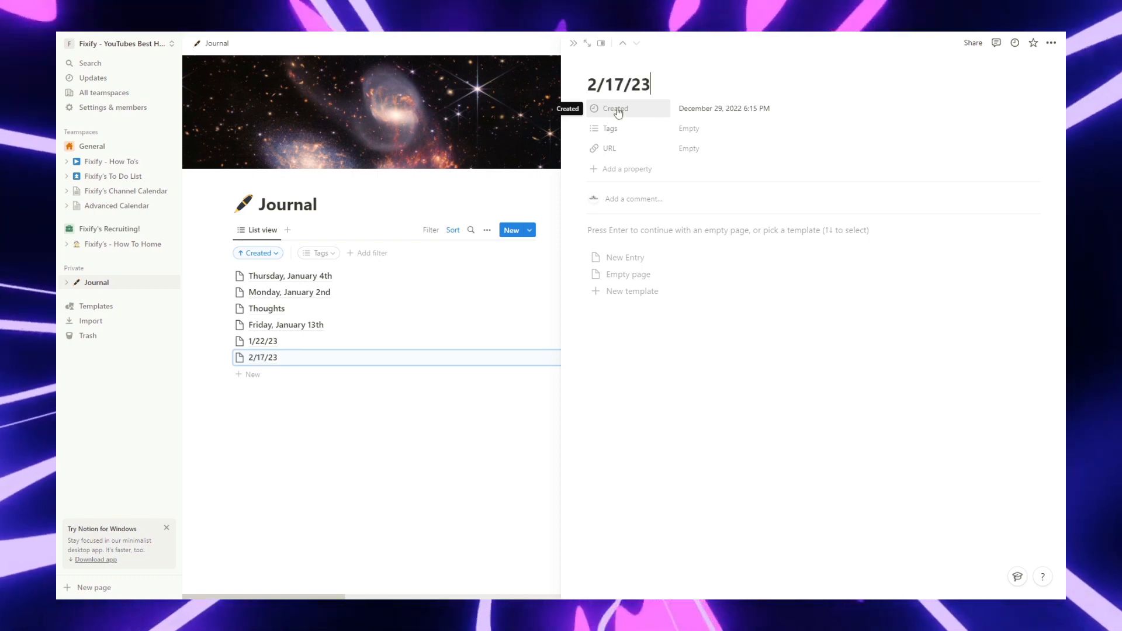
Step: Add a page named 5/3/23 at the end of the Journal list, followed by a blank untitled entry
click(253, 374)
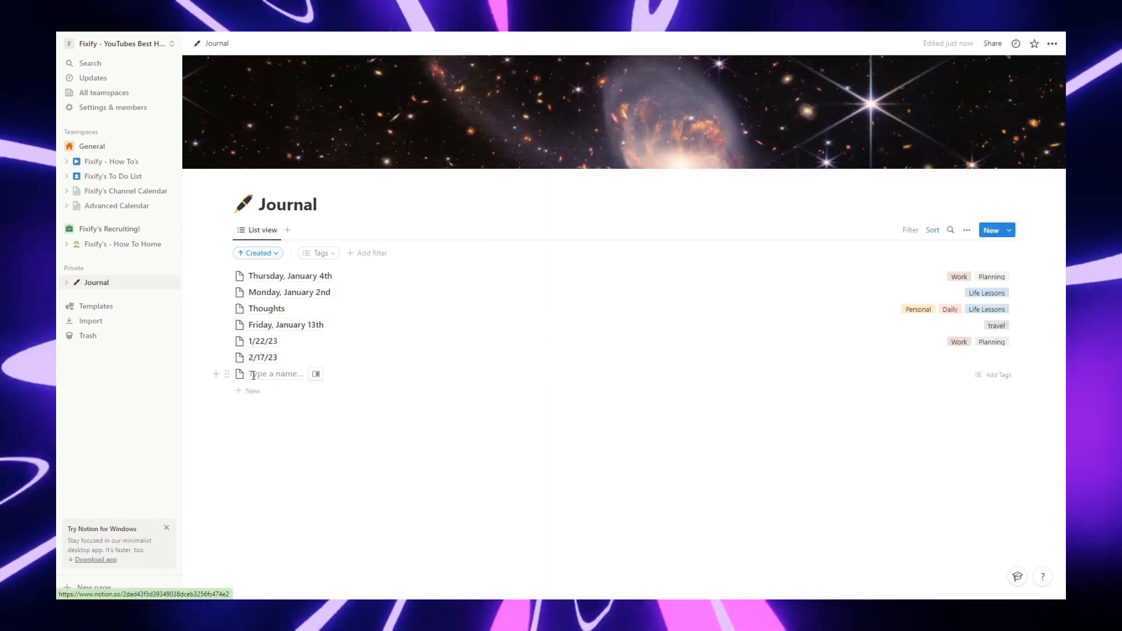
text(5/)
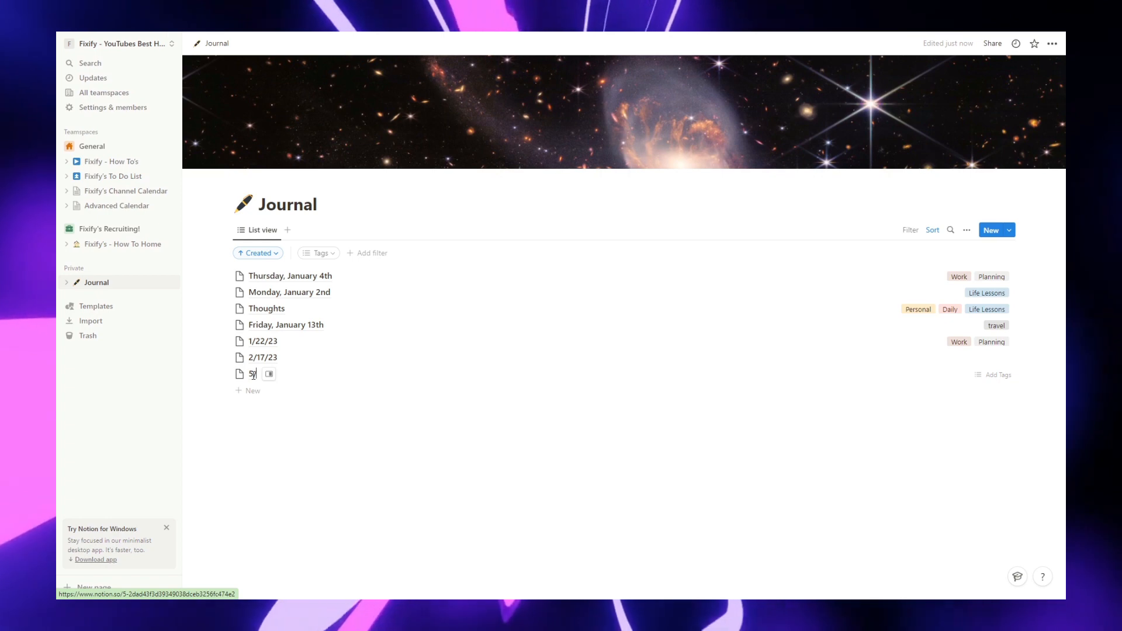
text(3/2)
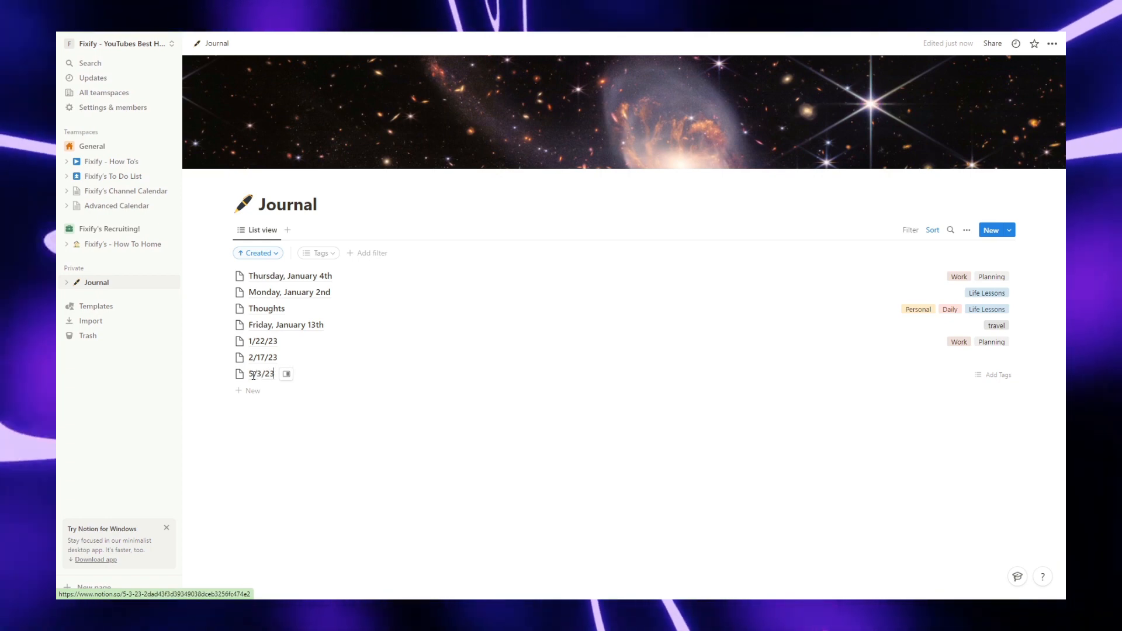
text(3)
key(Return)
Step: Change the existing sort of the Journal list to use the Name property in ascending order
click(258, 253)
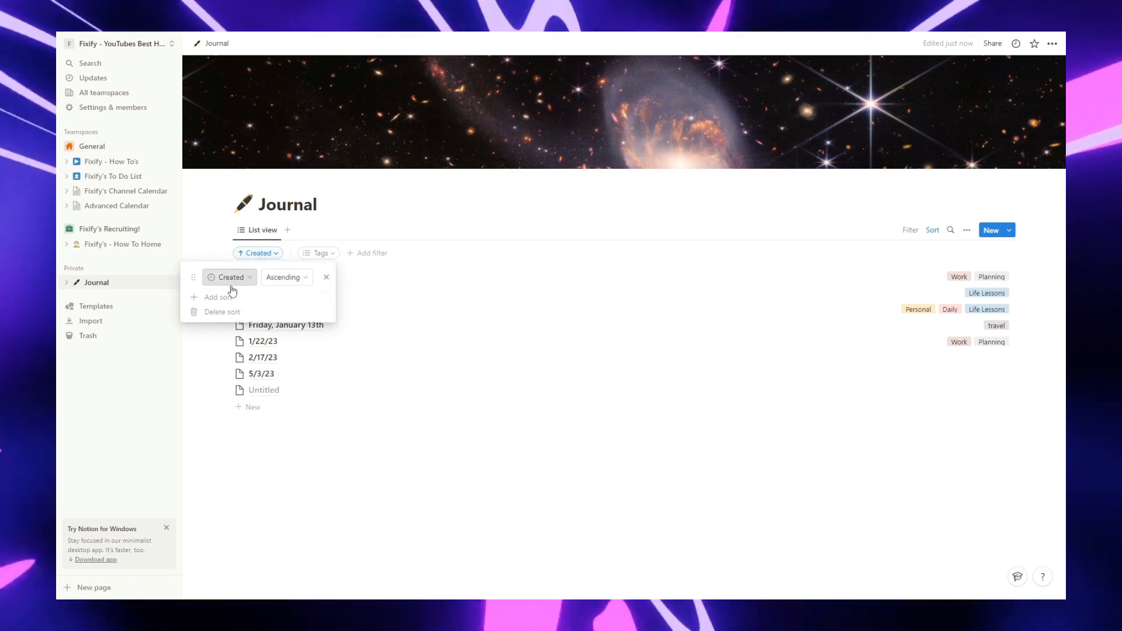
click(272, 278)
click(207, 279)
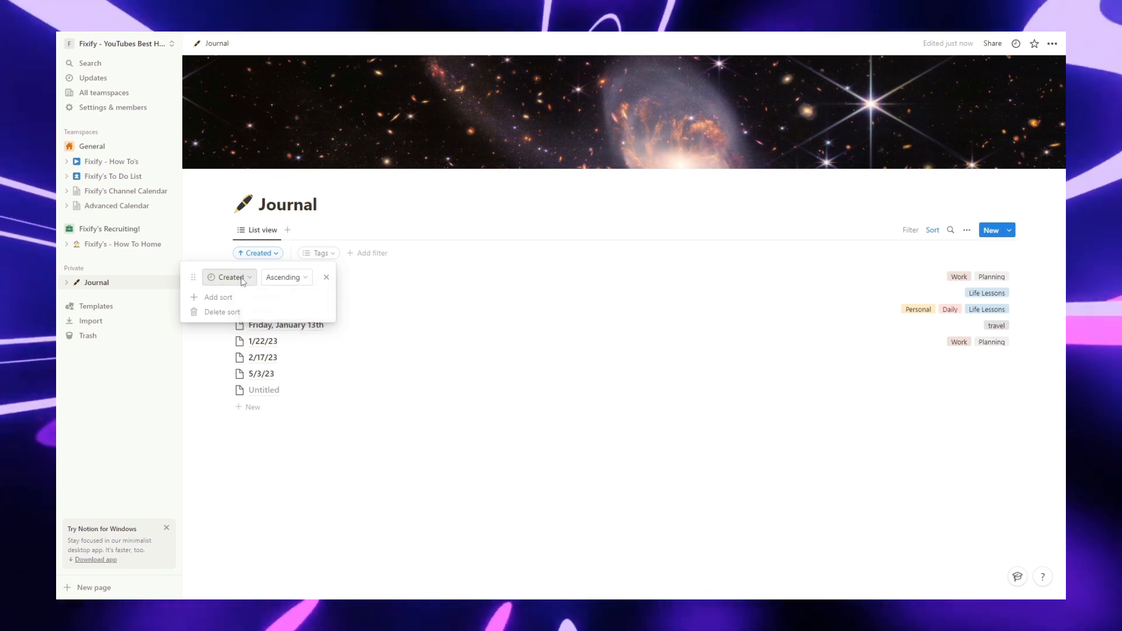
click(219, 277)
click(229, 322)
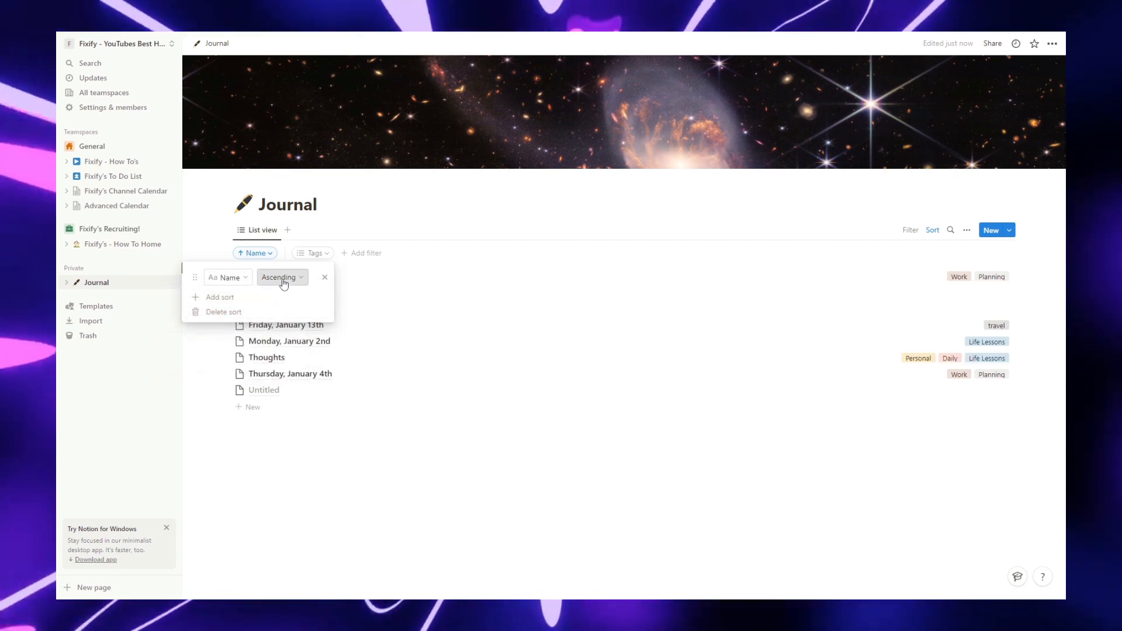
click(304, 433)
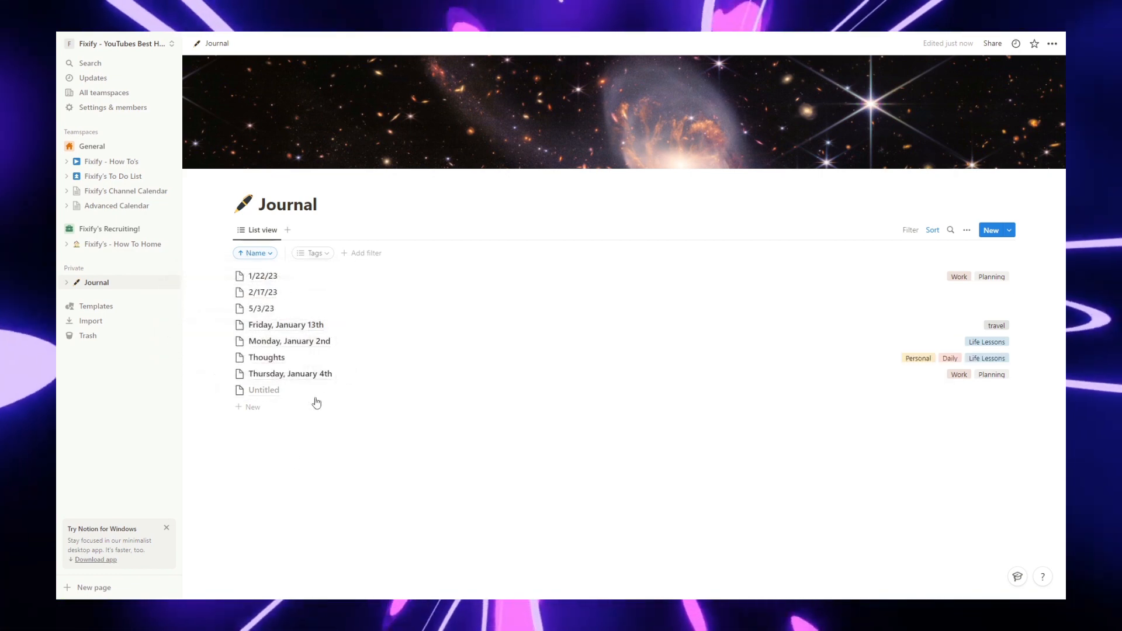